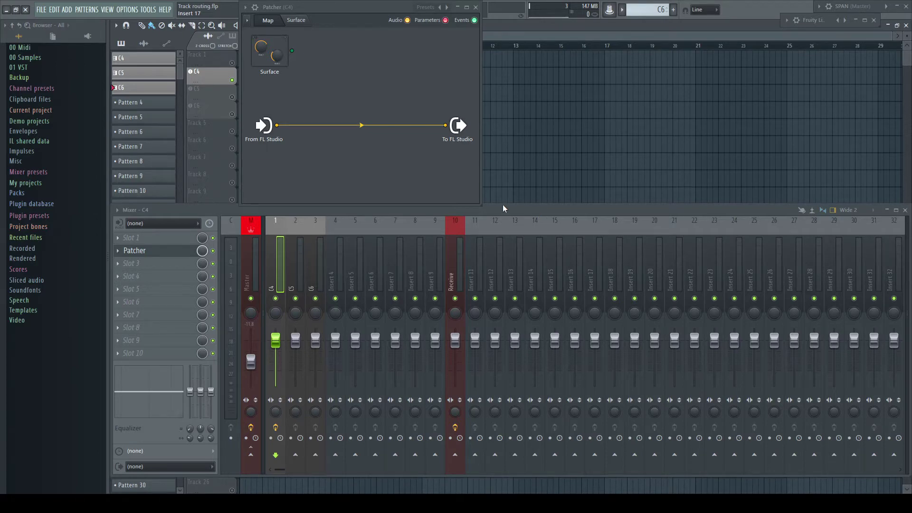
Step: Inspect which audio feeds the C4 Patcher's From FL Studio node via Outputs > Audio
{"action": "right_click", "coordinate": [268, 128]}
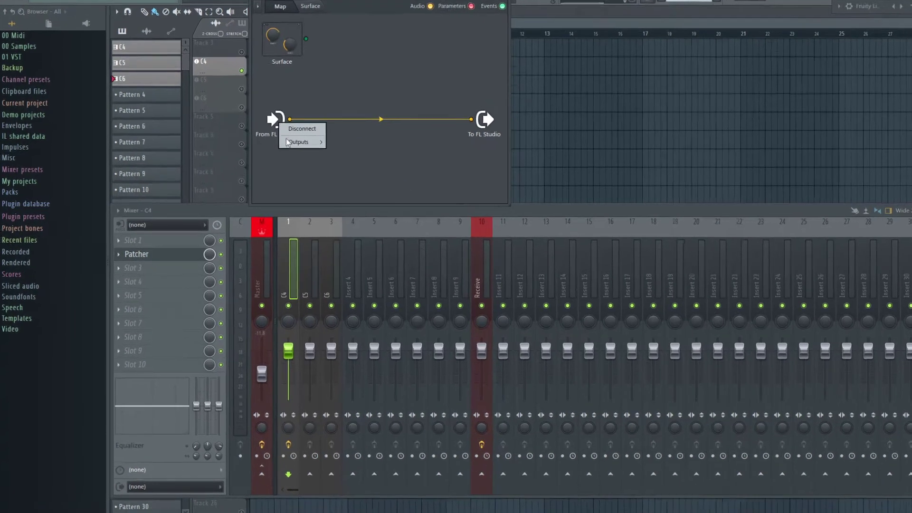
{"action": "mouse_move", "coordinate": [290, 142]}
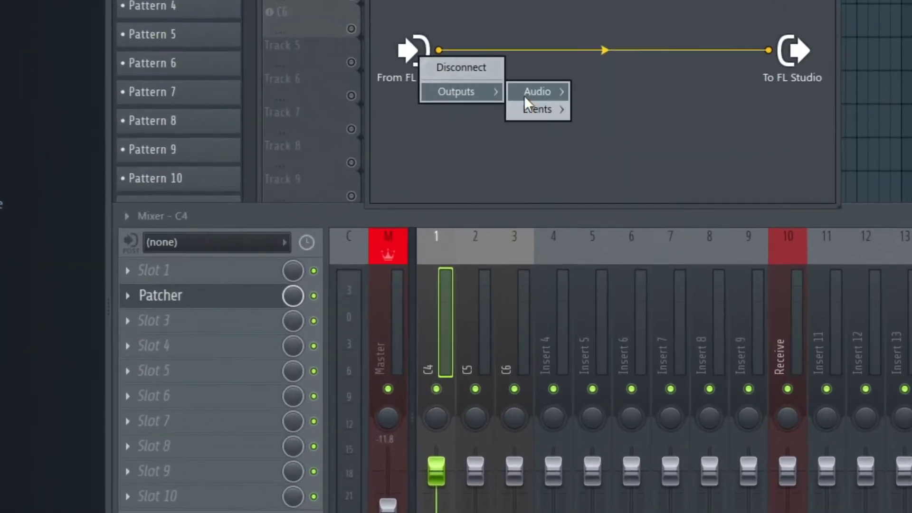
{"action": "mouse_move", "coordinate": [340, 143]}
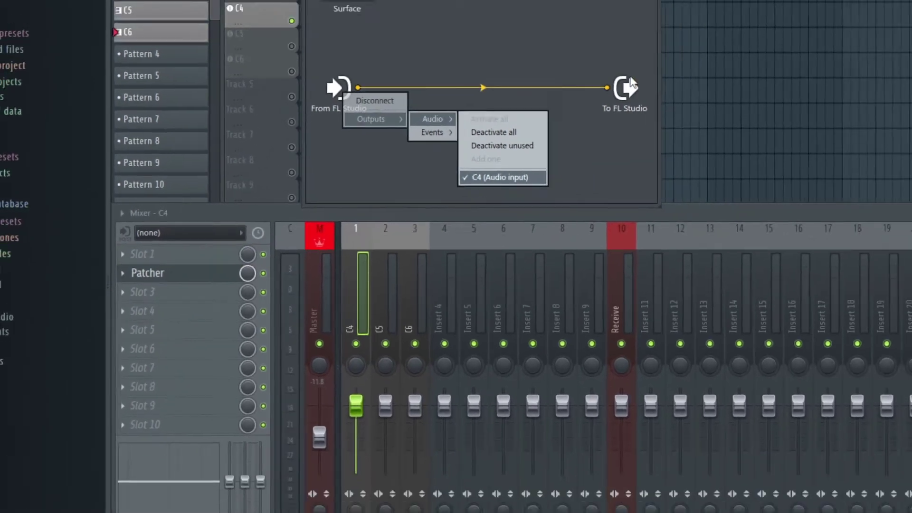
{"action": "left_click", "coordinate": [800, 52]}
Step: Inspect the To FL Studio node's Inputs > Audio, then play the song to hear the routing
{"action": "right_click", "coordinate": [461, 126]}
{"action": "mouse_move", "coordinate": [482, 142]}
{"action": "mouse_move", "coordinate": [518, 142]}
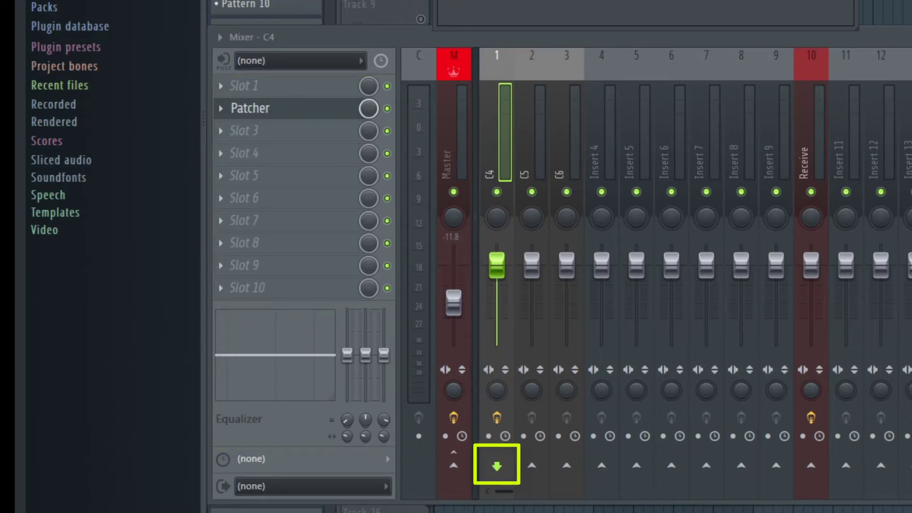
{"action": "key", "text": "space"}
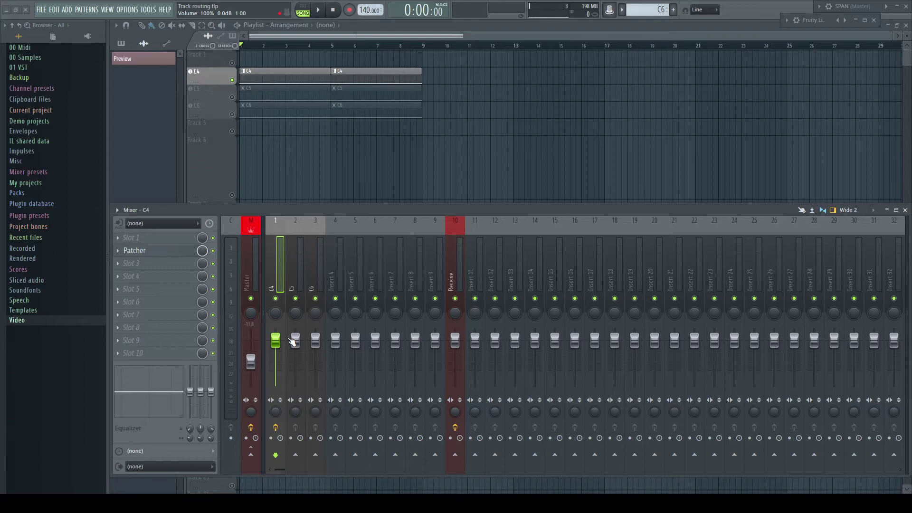
Step: Send C4 directly to Out 1 - Out 2 and play the song through it
{"action": "left_click", "coordinate": [186, 467]}
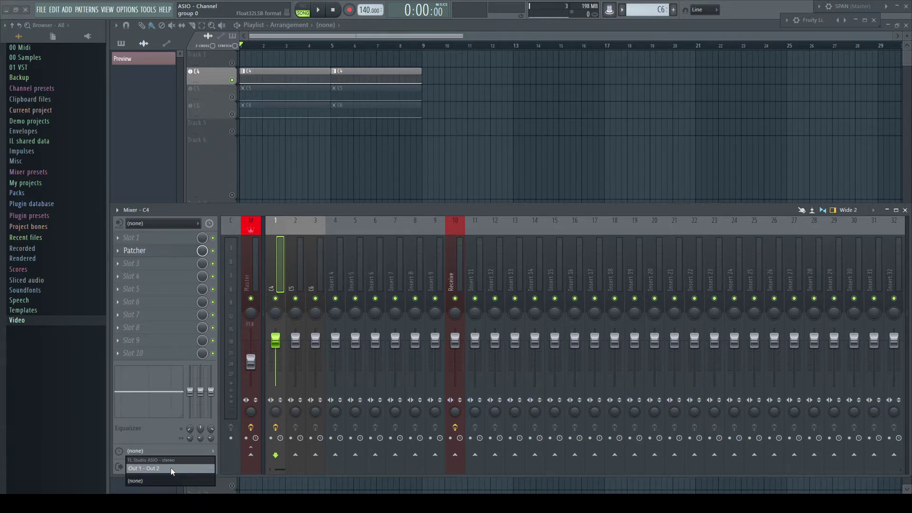
{"action": "left_click", "coordinate": [170, 467]}
{"action": "key", "text": "space"}
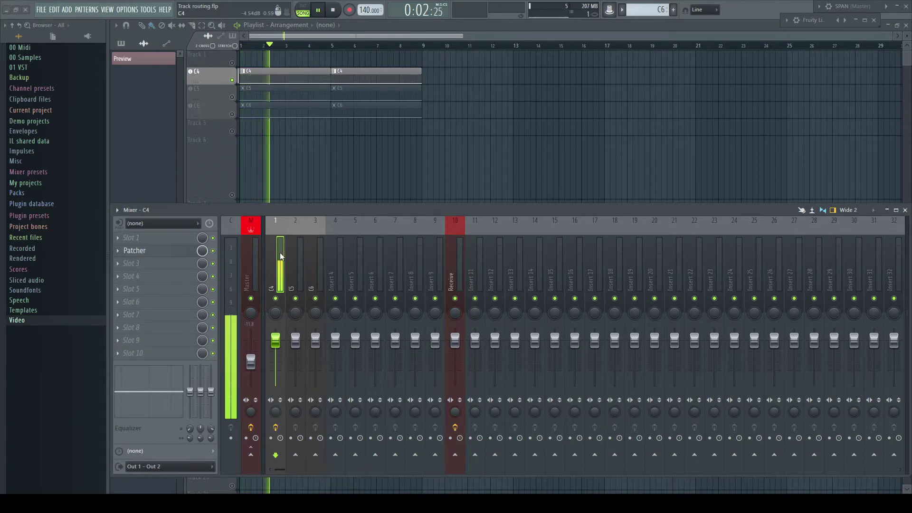
{"action": "key", "text": "space"}
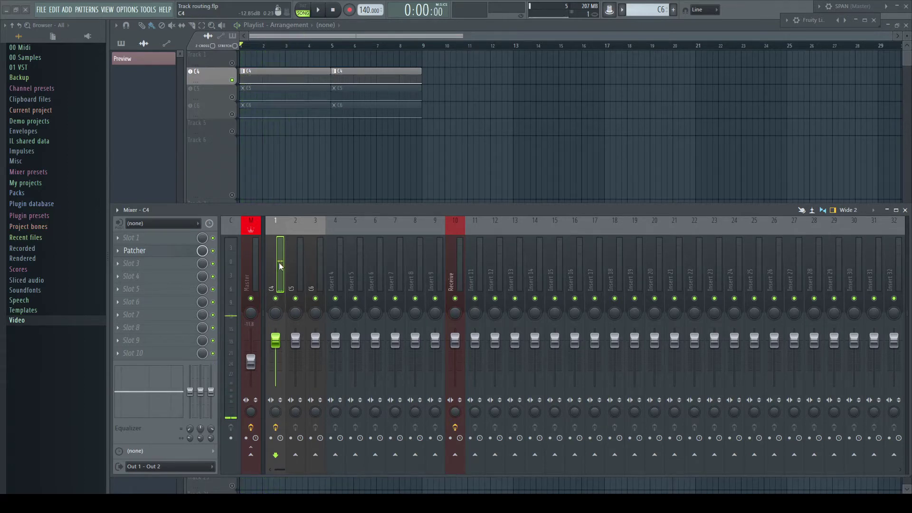
Step: Render the song to Track routing.wav and reveal it in the browser's Video > Track routing folder
{"action": "left_click", "coordinate": [41, 9]}
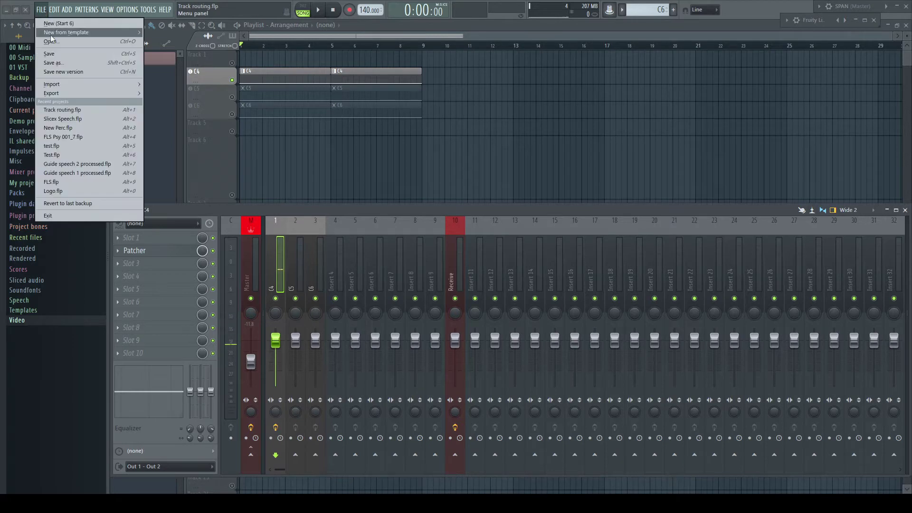
{"action": "mouse_move", "coordinate": [67, 91]}
{"action": "left_click", "coordinate": [167, 96]}
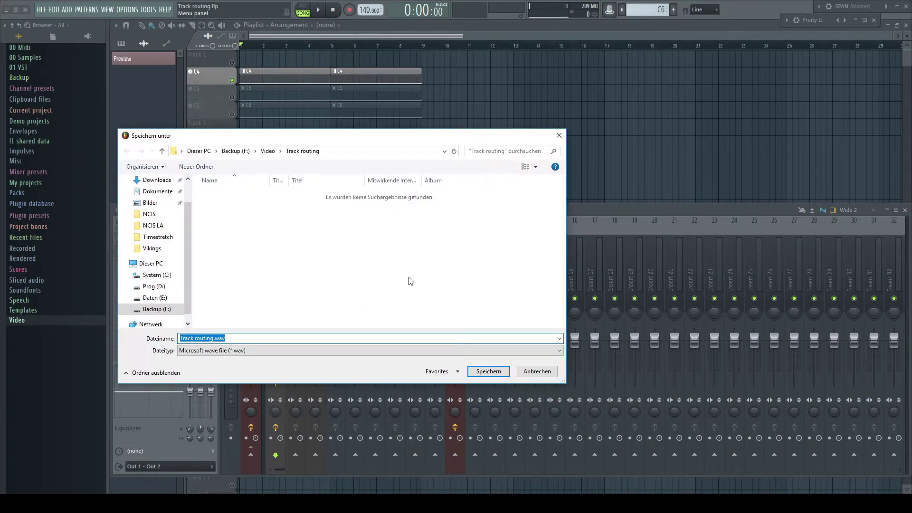
{"action": "left_click", "coordinate": [485, 372]}
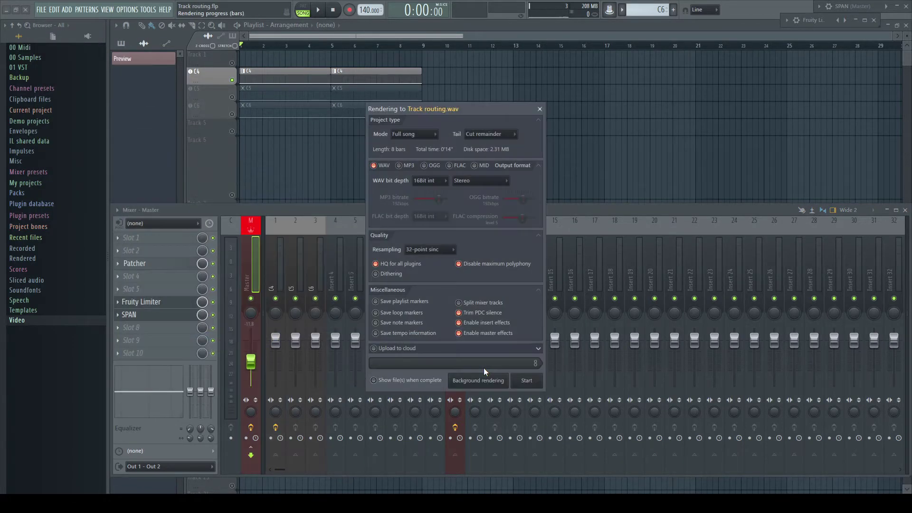
{"action": "left_click", "coordinate": [528, 380]}
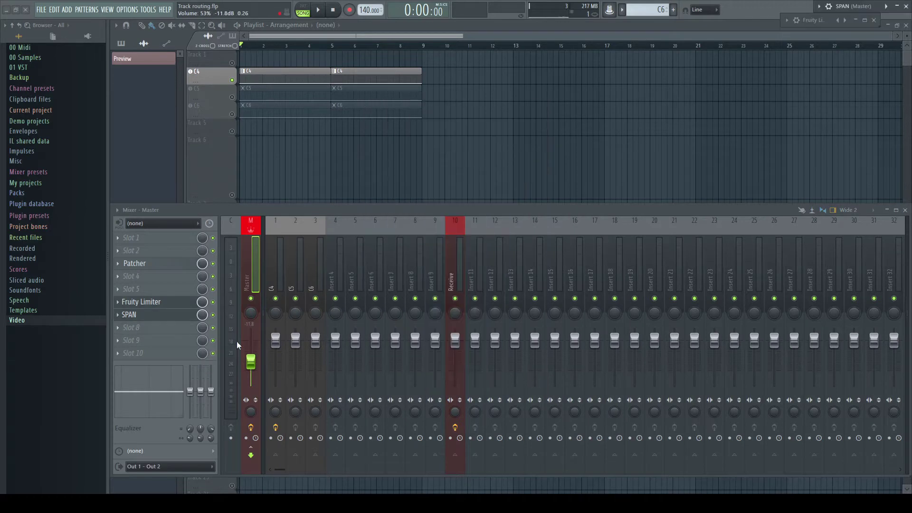
{"action": "left_click", "coordinate": [40, 320]}
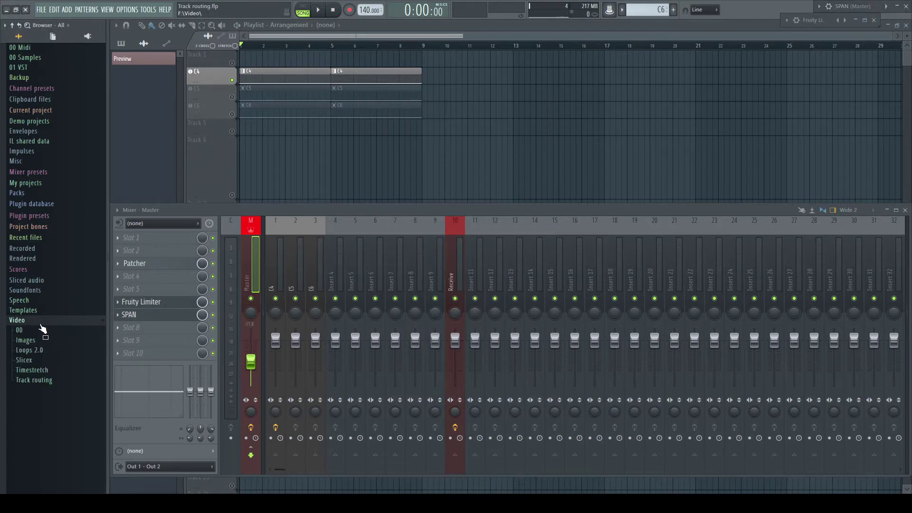
{"action": "left_click", "coordinate": [43, 380]}
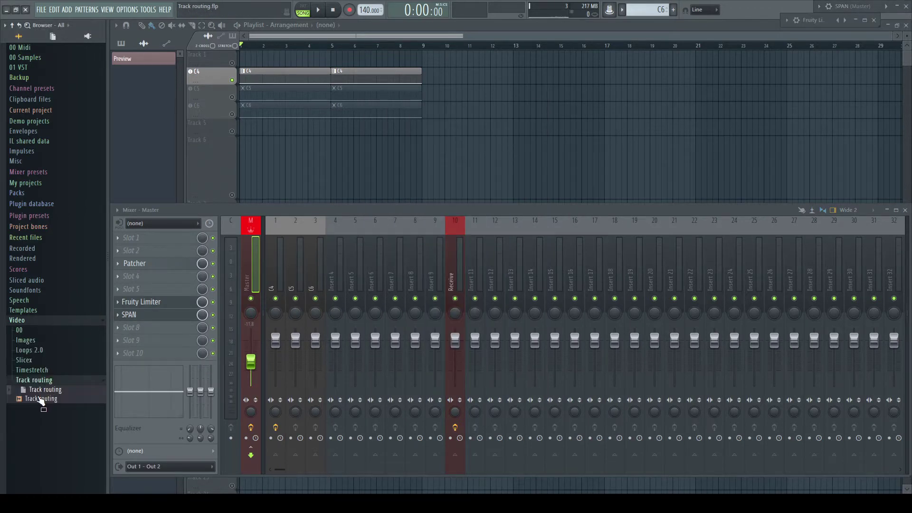
Step: Drag Track routing.wav into the playlist and set C4's direct audio output to (none)
{"action": "left_click_drag", "start_coordinate": [42, 399], "coordinate": [241, 163]}
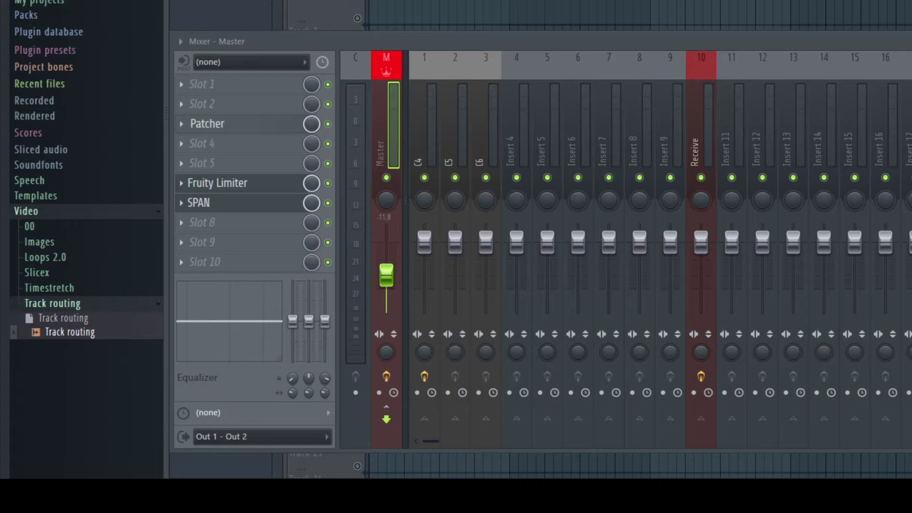
{"action": "left_click", "coordinate": [435, 123]}
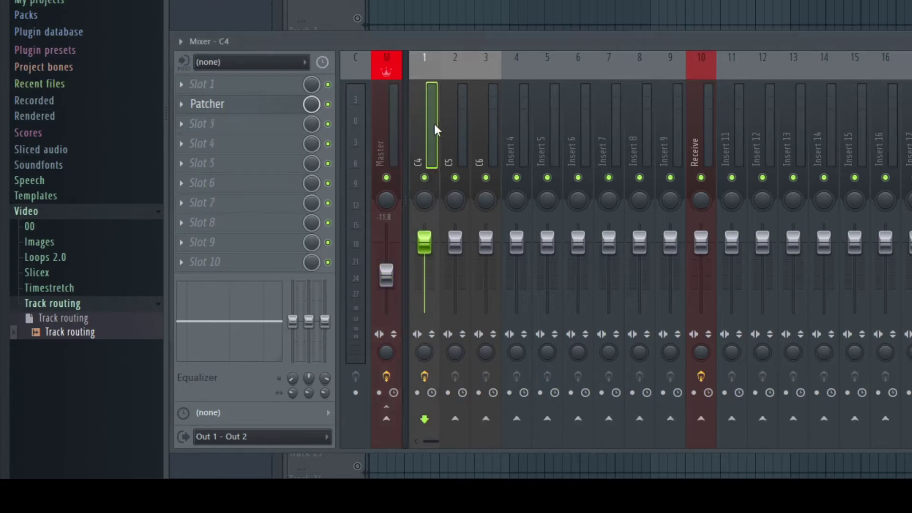
{"action": "left_click", "coordinate": [318, 436]}
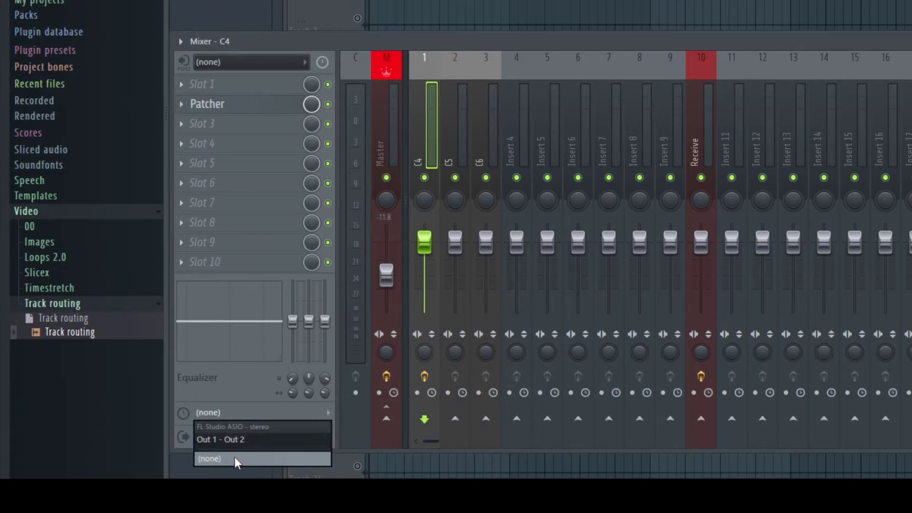
{"action": "left_click", "coordinate": [270, 457]}
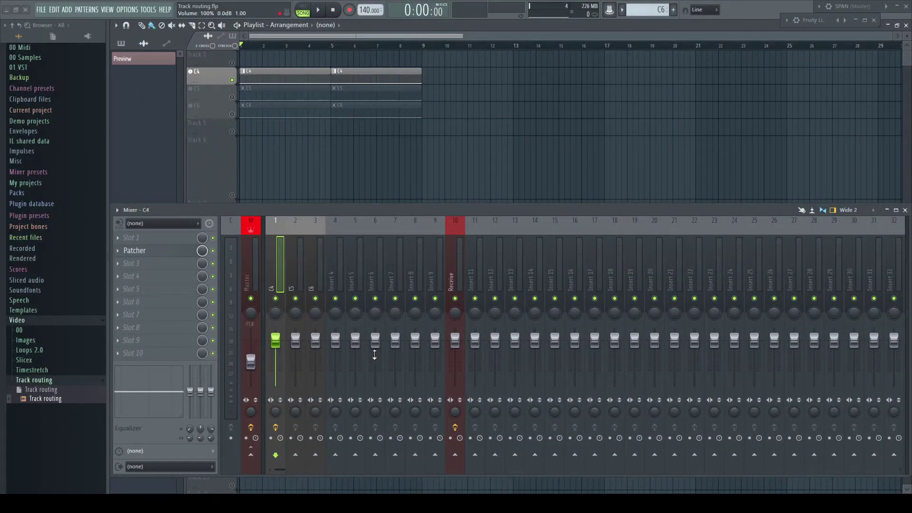
Step: Route C4 to the Master at 100% and play the song to check it
{"action": "right_click", "coordinate": [335, 455]}
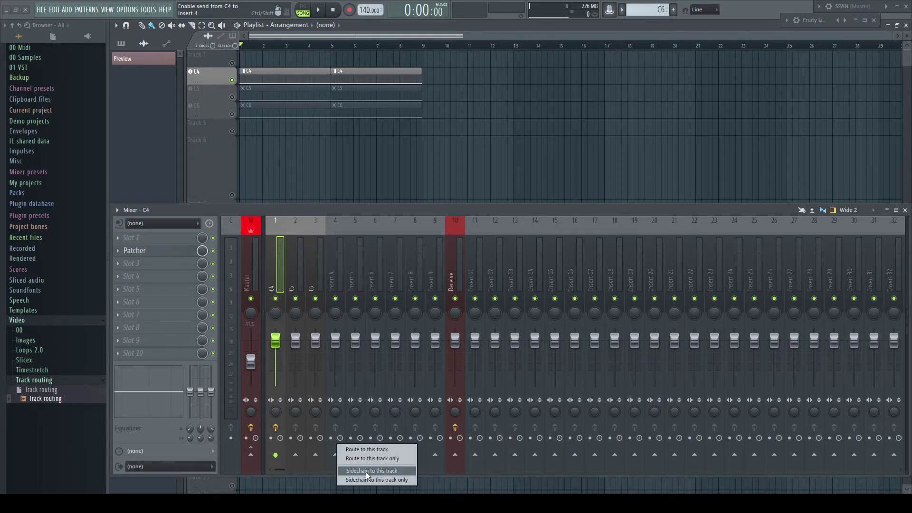
{"action": "left_click", "coordinate": [280, 281]}
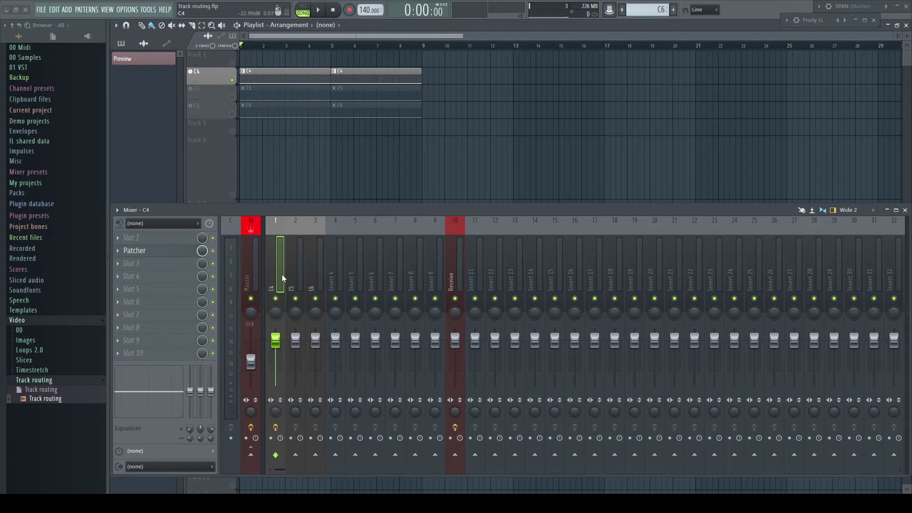
{"action": "left_click", "coordinate": [254, 457]}
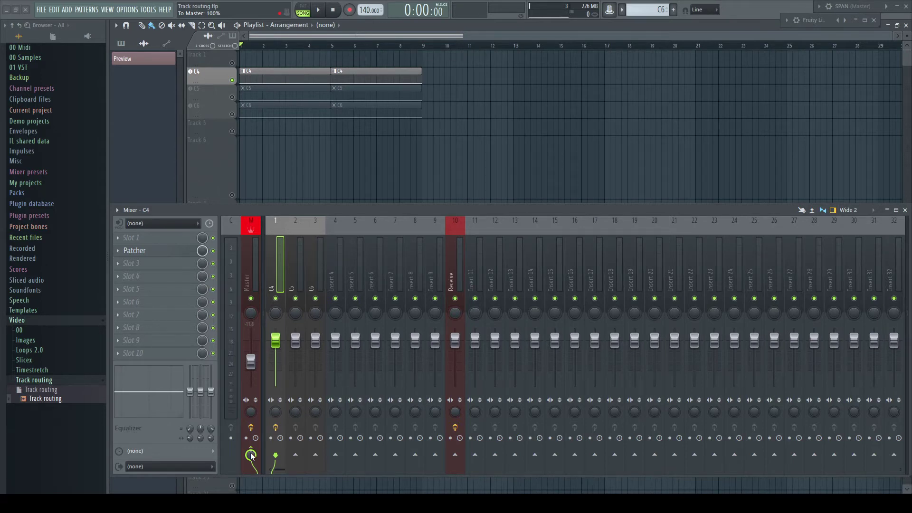
{"action": "key", "text": "space"}
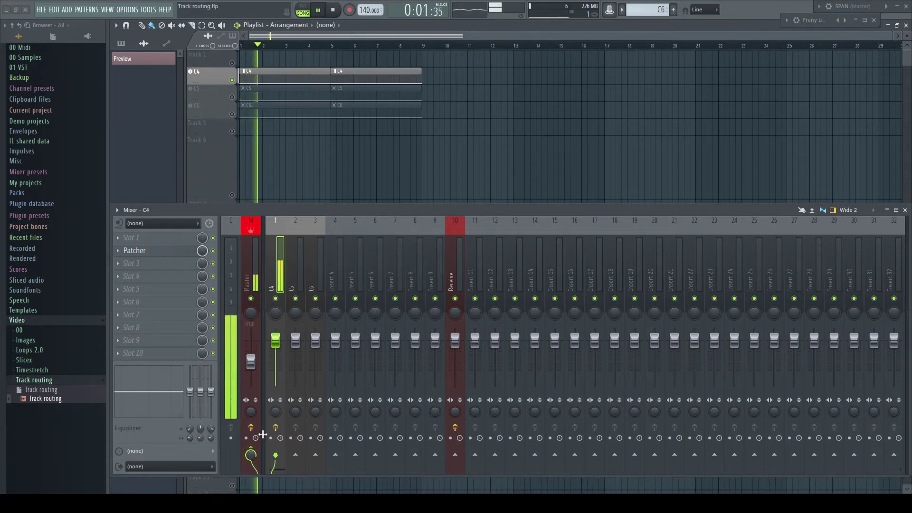
{"action": "key", "text": "space"}
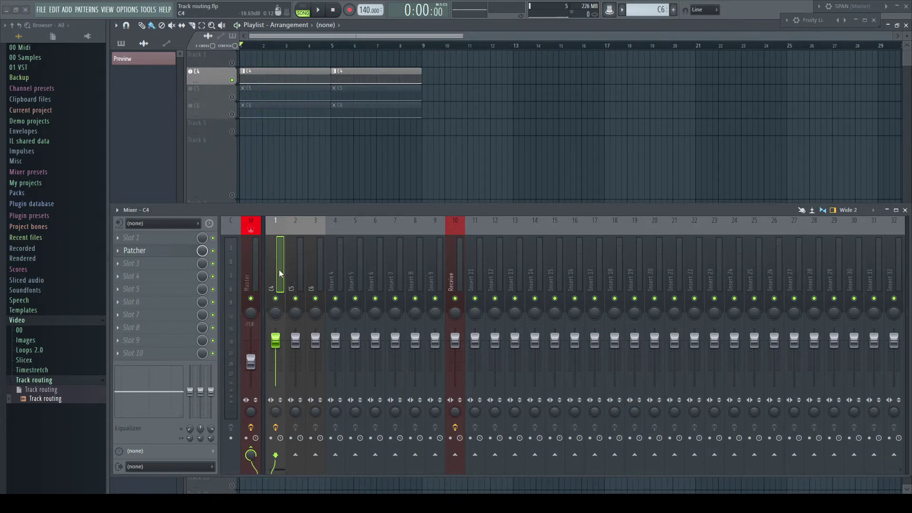
Step: Add sends from C4 to Inserts 4, 5 and 6, then play the song
{"action": "left_click", "coordinate": [336, 455]}
{"action": "left_click", "coordinate": [356, 455]}
{"action": "left_click", "coordinate": [375, 455]}
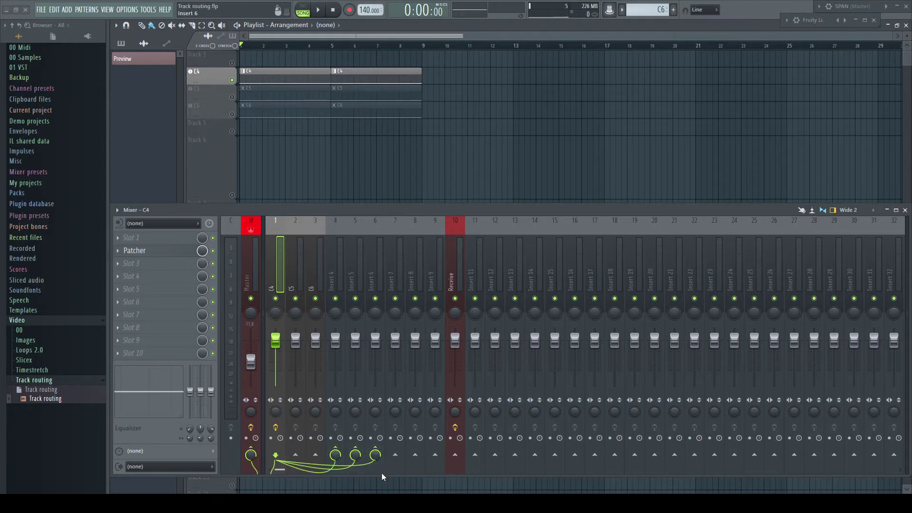
{"action": "key", "text": "space"}
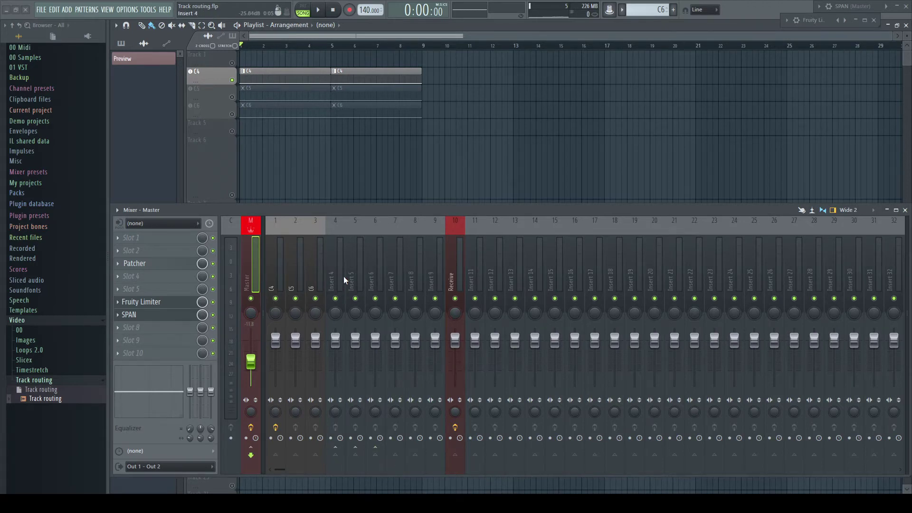
Step: Sidechain C4 into Insert 4 and add a C4 send to Insert 5 set to 0%
{"action": "left_click", "coordinate": [359, 268]}
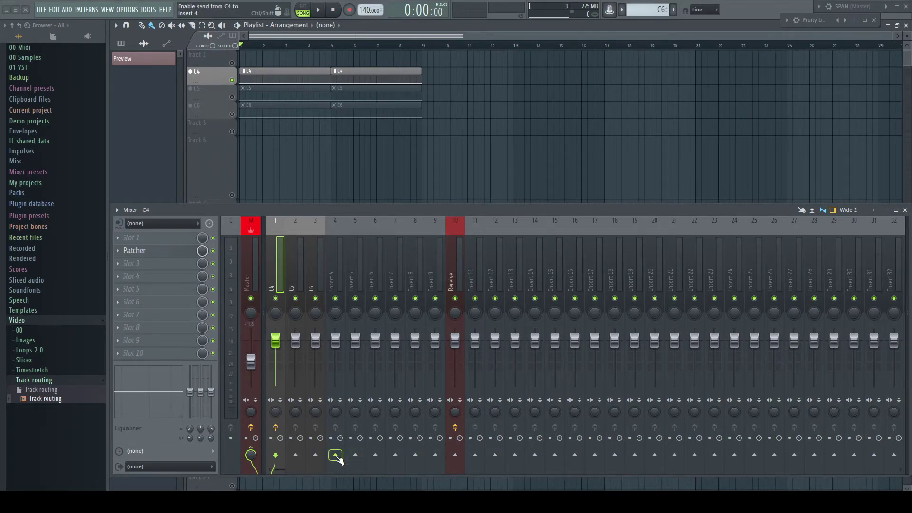
{"action": "right_click", "coordinate": [336, 457]}
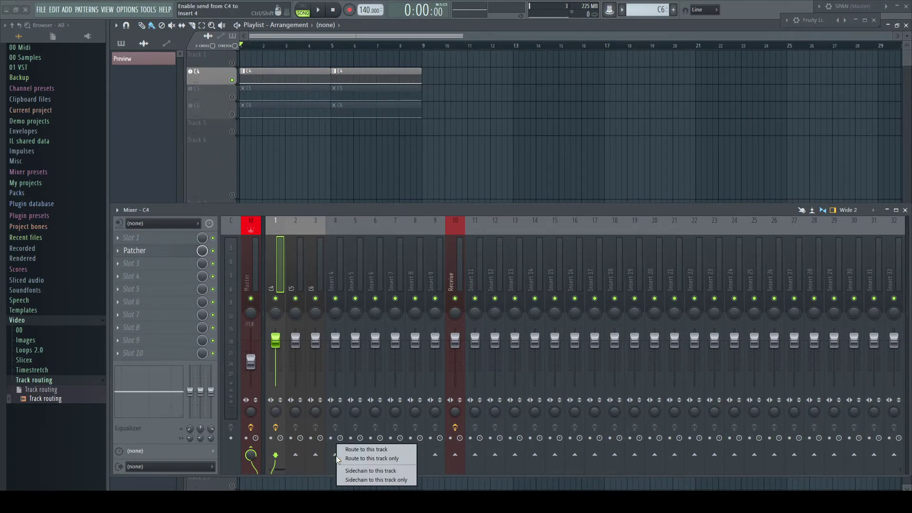
{"action": "left_click", "coordinate": [388, 469]}
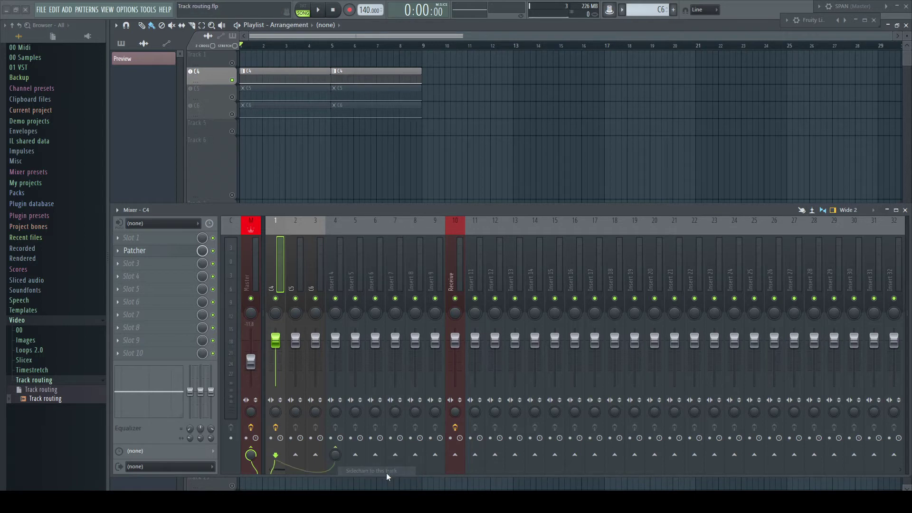
{"action": "left_click", "coordinate": [356, 457]}
{"action": "left_click_drag", "start_coordinate": [356, 455], "coordinate": [356, 473]}
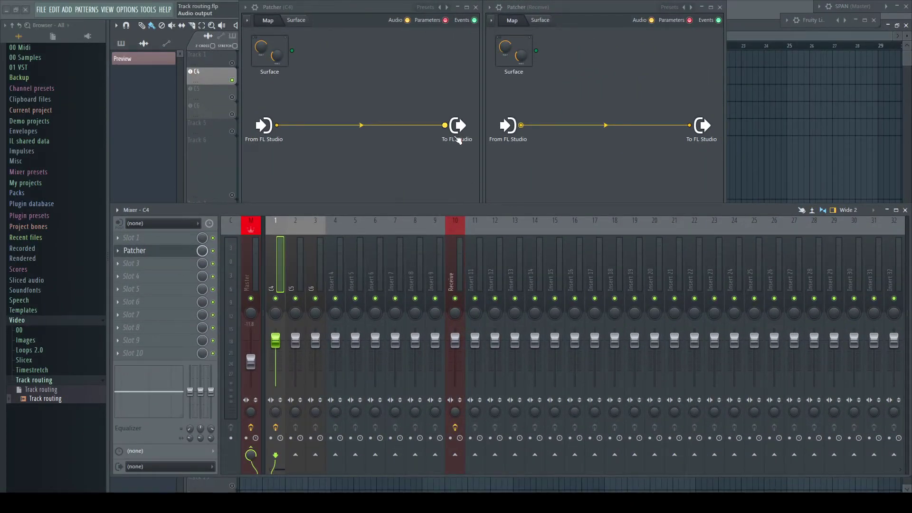
Step: Enable the Master audio port in the Patcher and send C4 into the Receive track
{"action": "right_click", "coordinate": [456, 129]}
{"action": "mouse_move", "coordinate": [497, 149]}
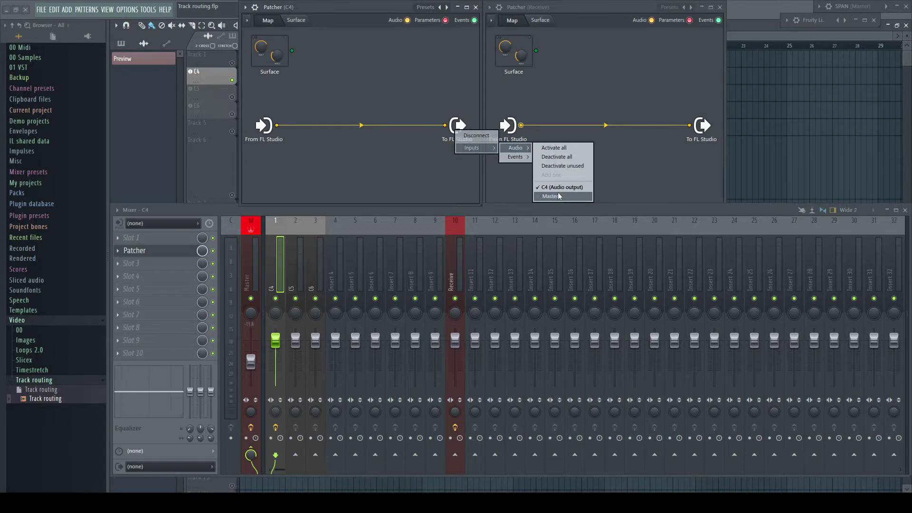
{"action": "left_click", "coordinate": [375, 152]}
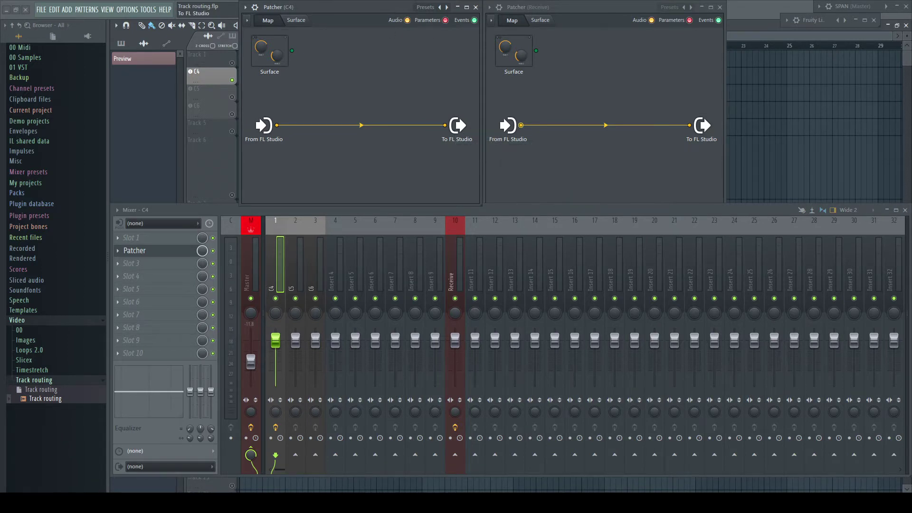
{"action": "left_click", "coordinate": [455, 454]}
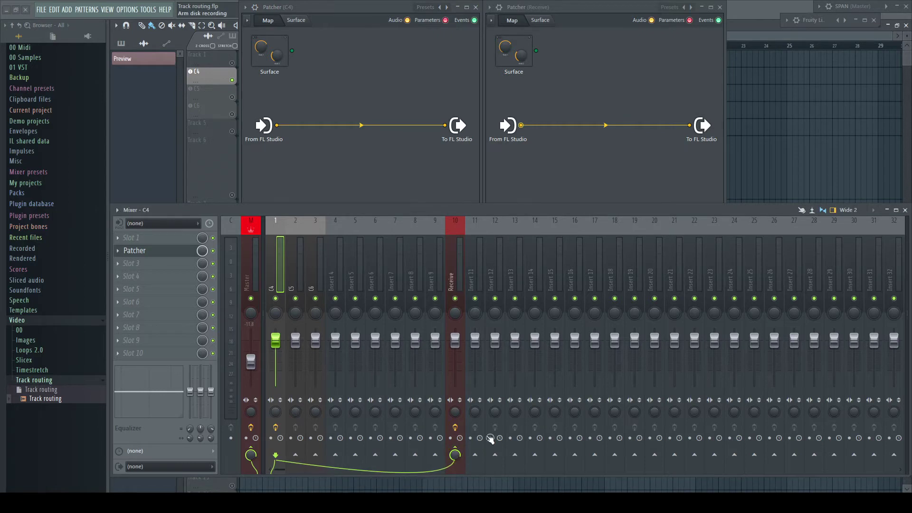
Step: Switch the Patcher output to feed Receive, then back to Master, and re-enable C4's send to Receive
{"action": "right_click", "coordinate": [459, 130]}
{"action": "mouse_move", "coordinate": [475, 146]}
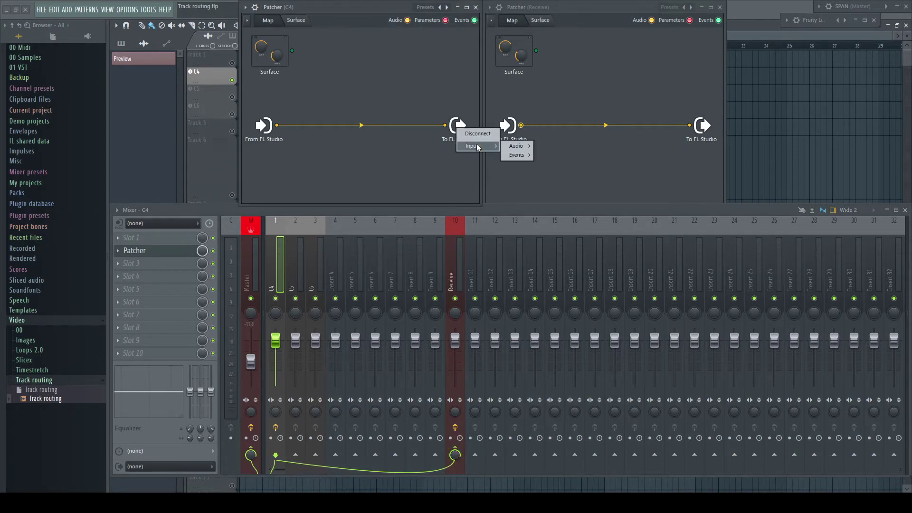
{"action": "mouse_move", "coordinate": [518, 146]}
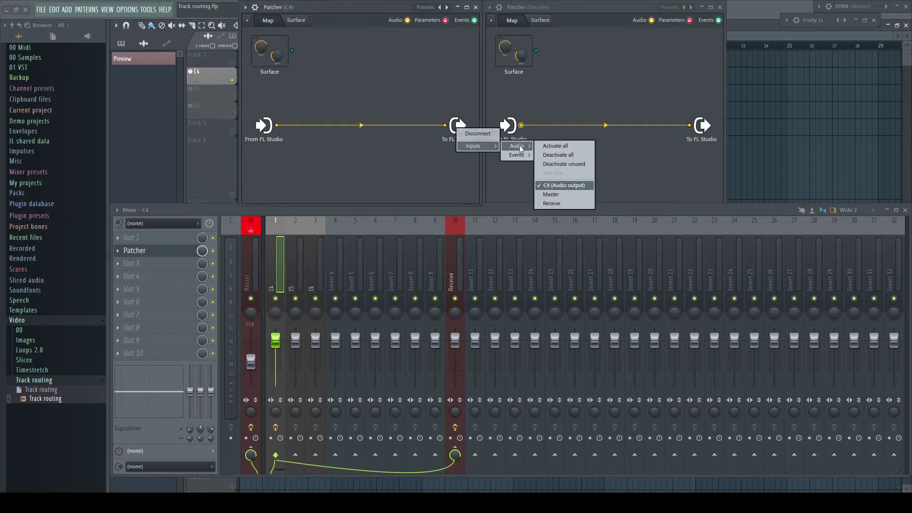
{"action": "left_click", "coordinate": [553, 203]}
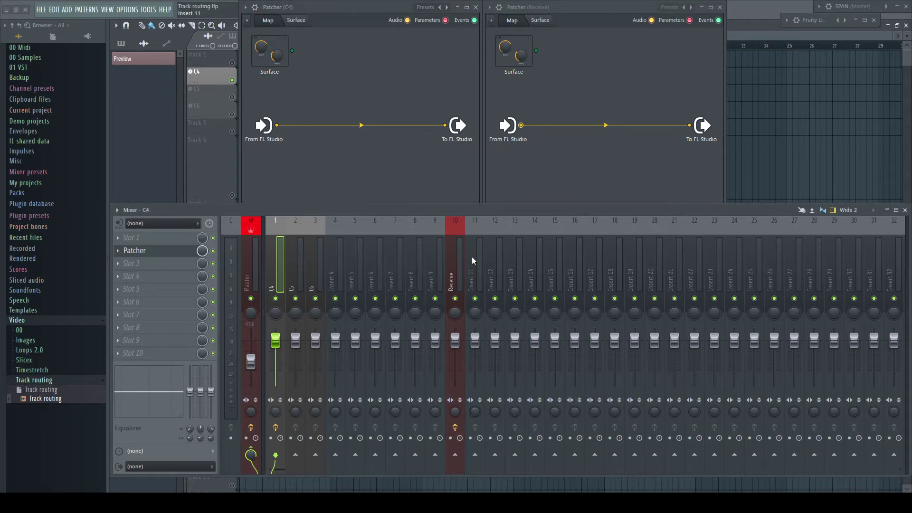
{"action": "right_click", "coordinate": [458, 127]}
{"action": "mouse_move", "coordinate": [477, 143]}
{"action": "mouse_move", "coordinate": [519, 144]}
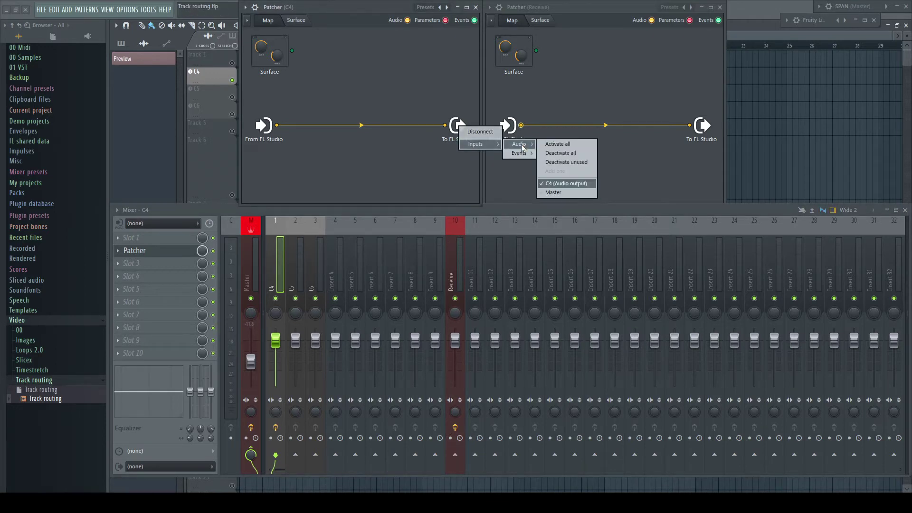
{"action": "left_click", "coordinate": [562, 192]}
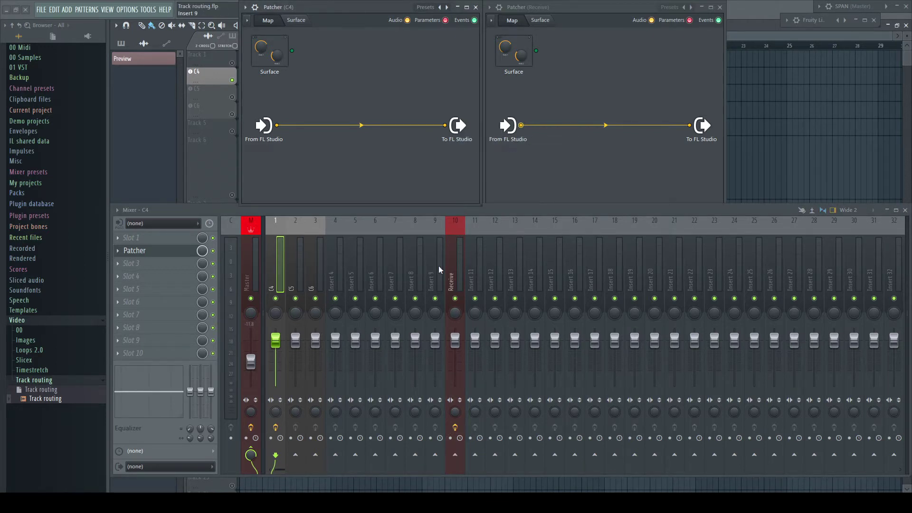
{"action": "left_click", "coordinate": [455, 454]}
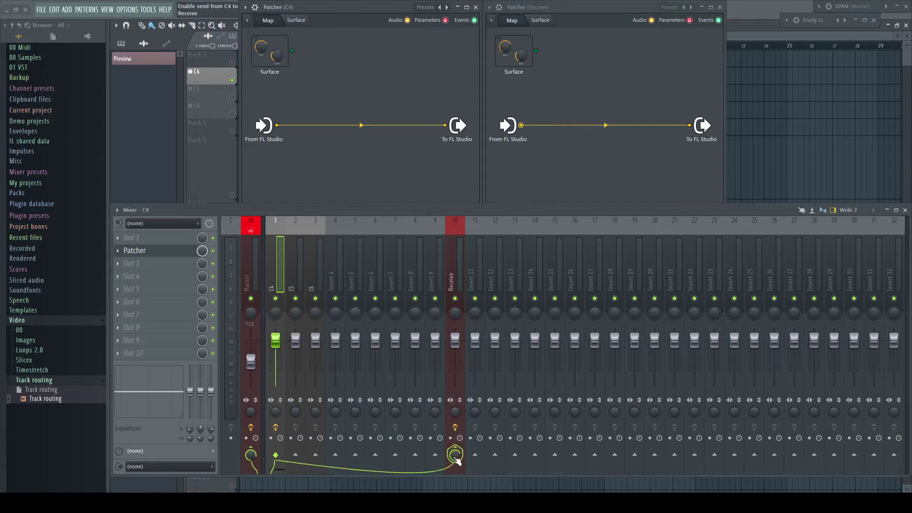
Step: Inspect the Receive Patcher's input connection options without changing anything
{"action": "right_click", "coordinate": [509, 127]}
{"action": "mouse_move", "coordinate": [526, 142]}
{"action": "mouse_move", "coordinate": [564, 143]}
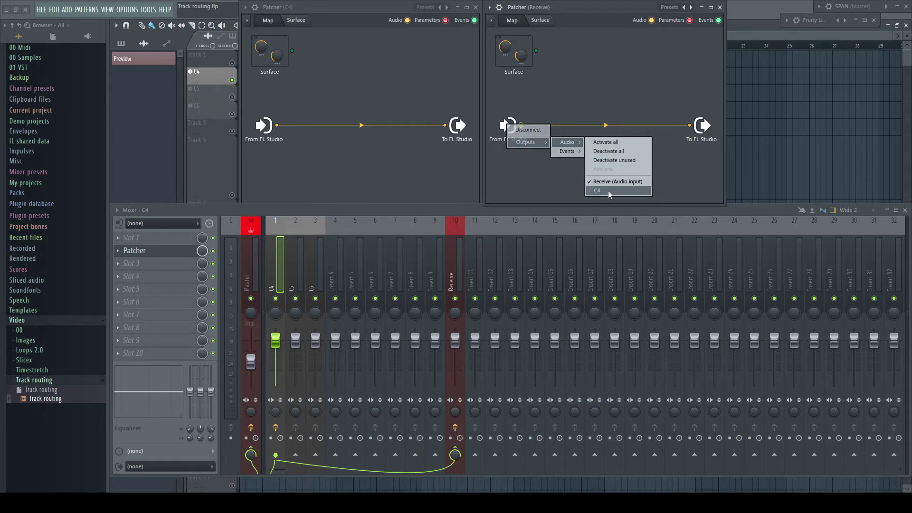
{"action": "left_click", "coordinate": [539, 188]}
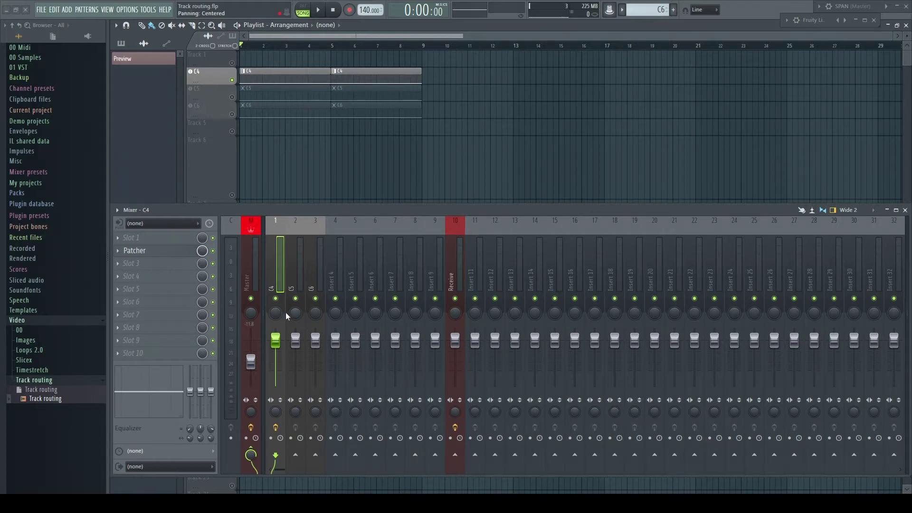
Step: Send the C4 insert to the Receive track and solo C4 to hear it
{"action": "right_click", "coordinate": [275, 298]}
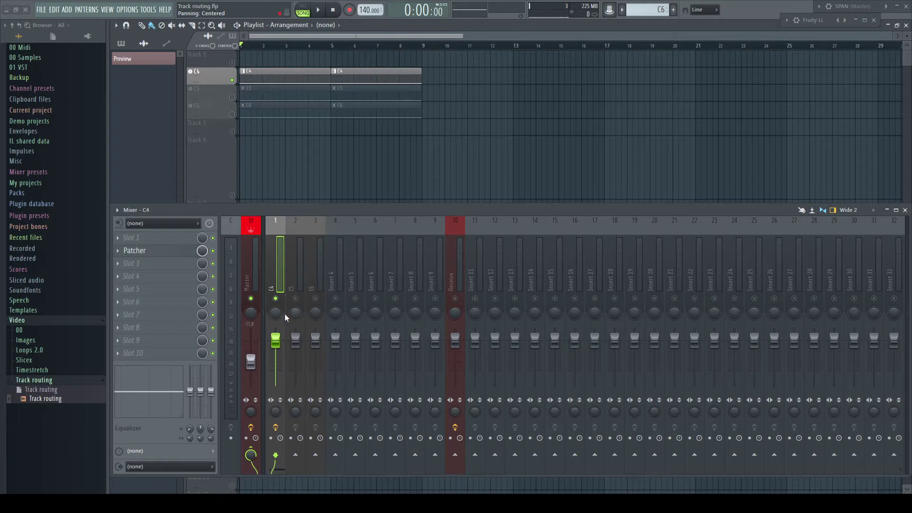
{"action": "right_click", "coordinate": [277, 300]}
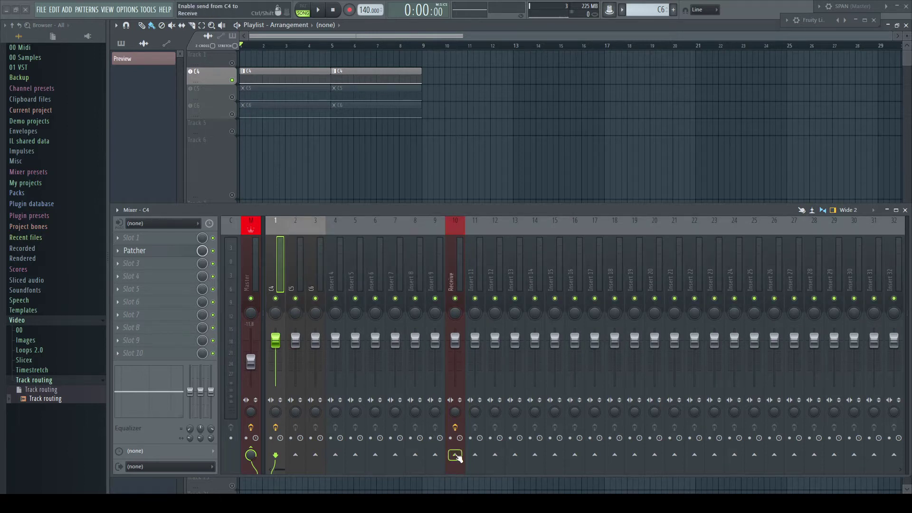
{"action": "left_click", "coordinate": [456, 456]}
{"action": "right_click", "coordinate": [276, 299]}
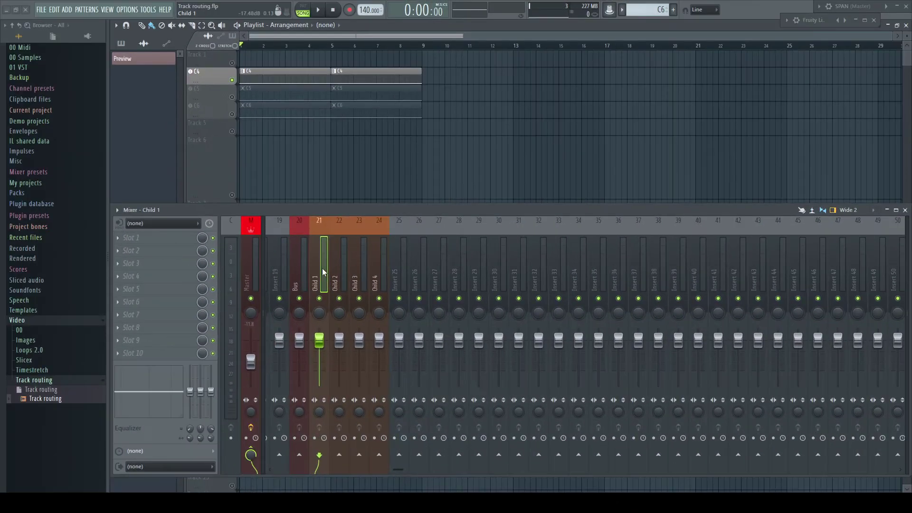
Step: Route Child 1–4 only to the Bus track with Route to this track only
{"action": "left_click", "coordinate": [344, 267], "text": "ctrl"}
{"action": "left_click", "coordinate": [364, 267], "text": "ctrl"}
{"action": "left_click", "coordinate": [380, 267], "text": "ctrl"}
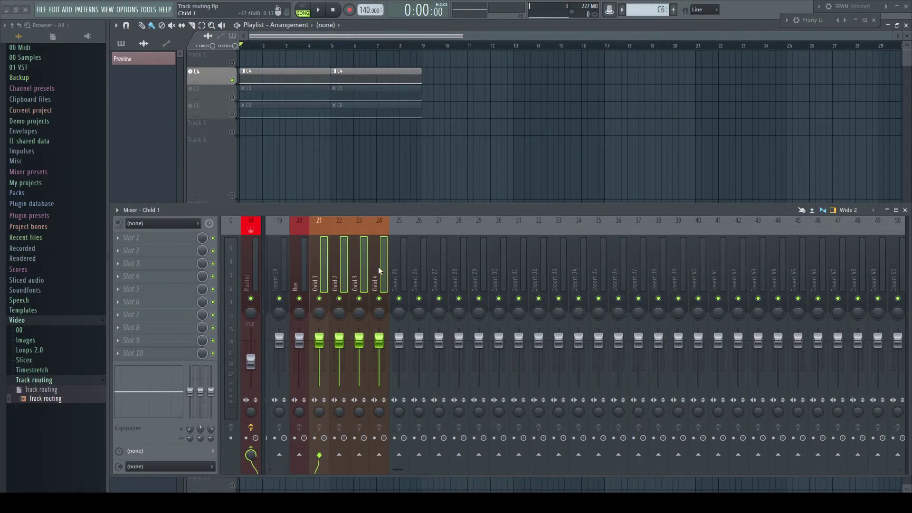
{"action": "right_click", "coordinate": [302, 457]}
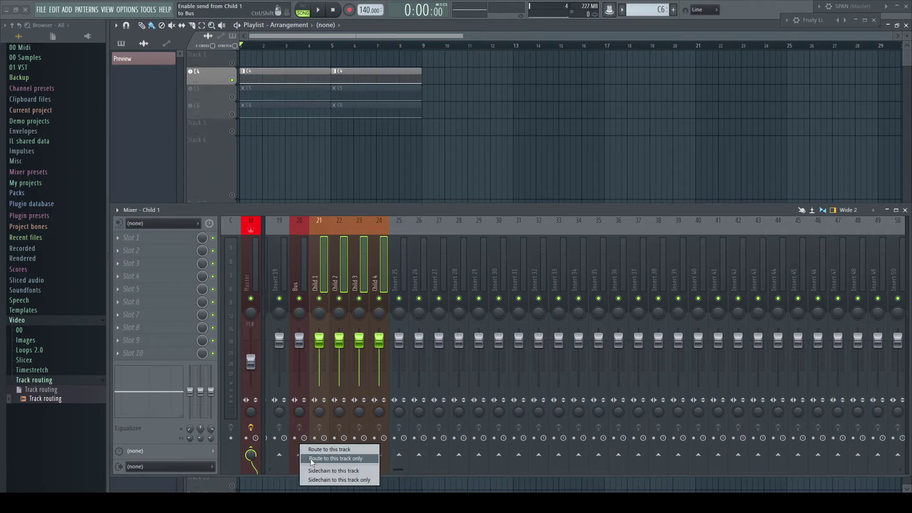
{"action": "left_click", "coordinate": [345, 459]}
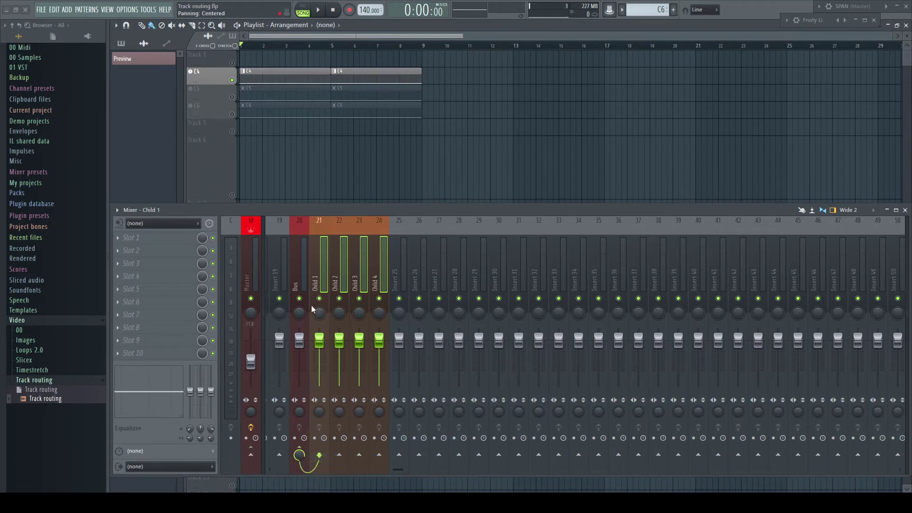
Step: Solo the Bus track, then Child 1, to audition the new grouping
{"action": "left_click", "coordinate": [305, 284]}
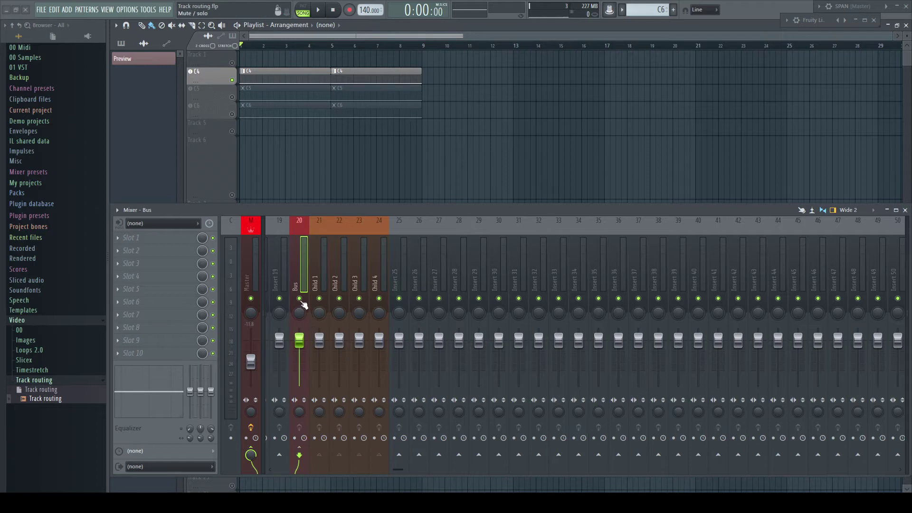
{"action": "right_click", "coordinate": [300, 300]}
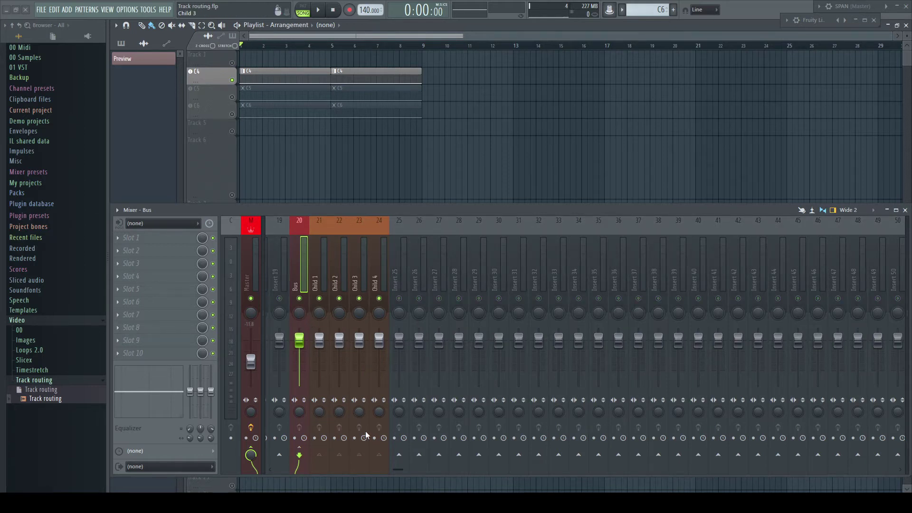
{"action": "right_click", "coordinate": [300, 299]}
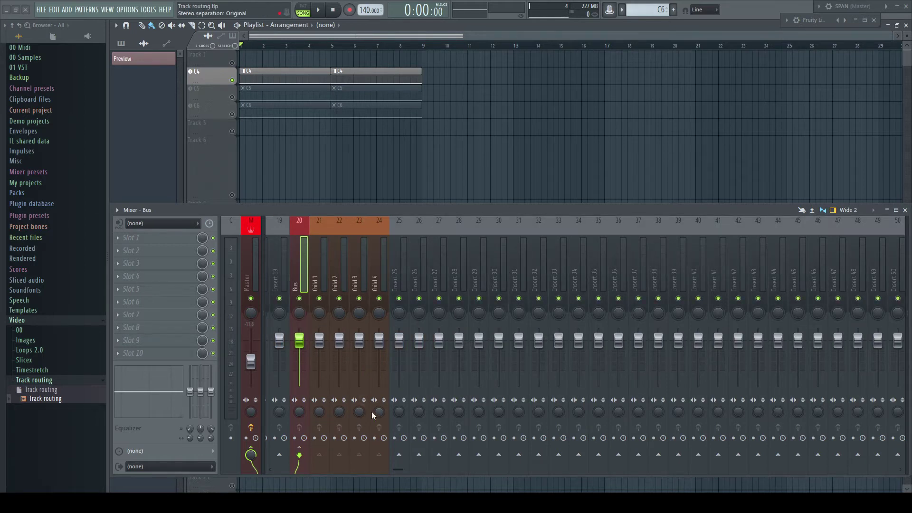
{"action": "left_click", "coordinate": [324, 277]}
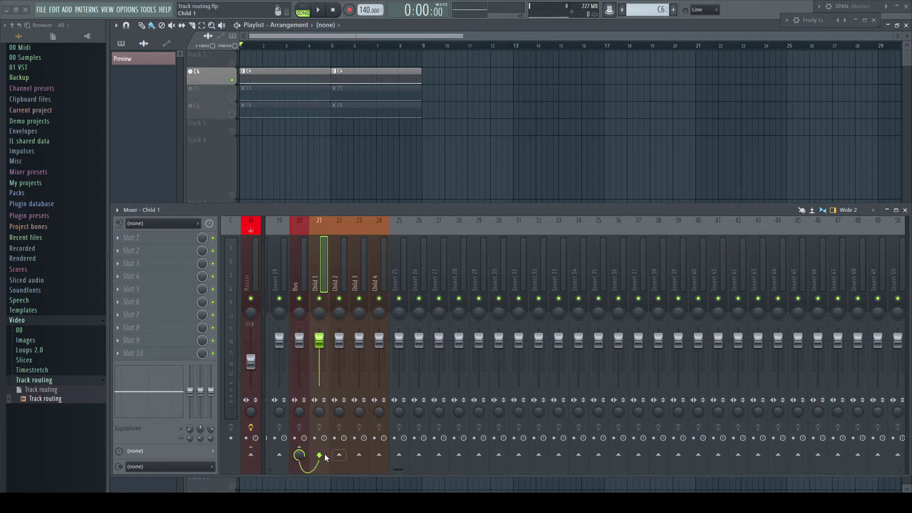
{"action": "right_click", "coordinate": [319, 299]}
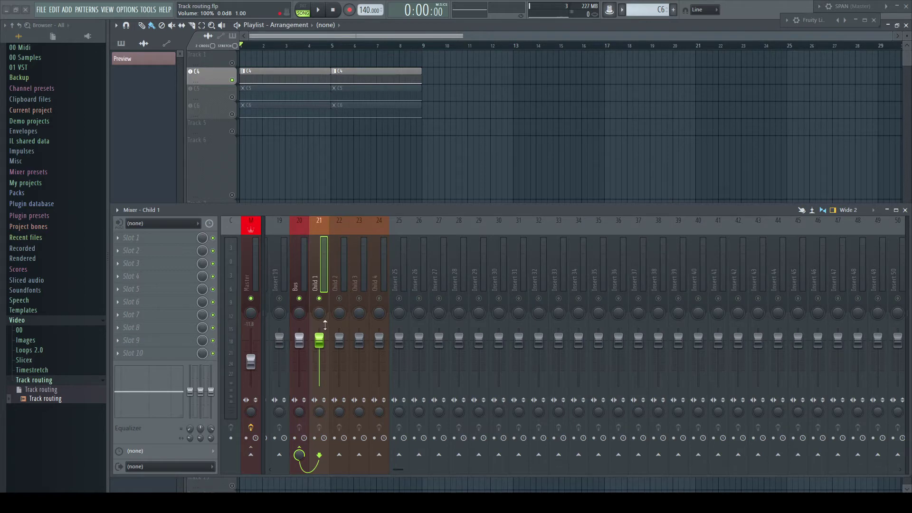
{"action": "right_click", "coordinate": [319, 299]}
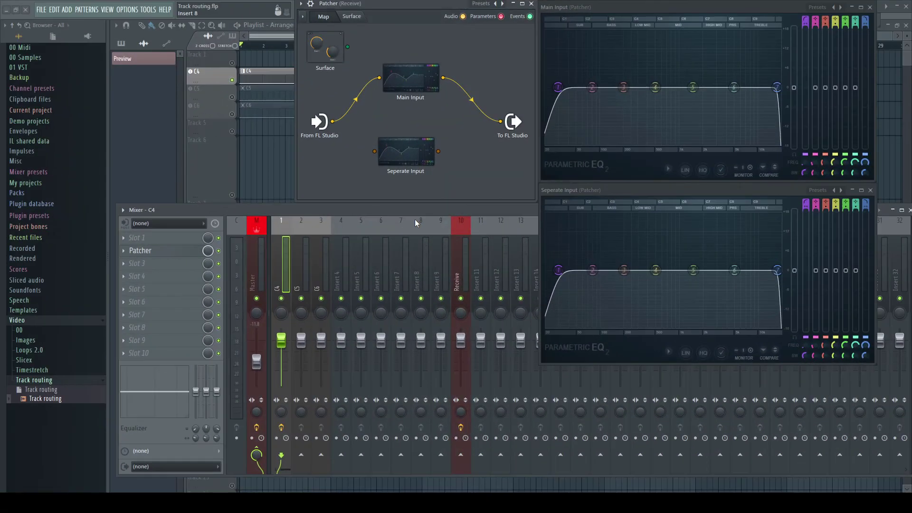
Step: Send C4 to Receive and wire an extra From FL Studio audio output into the Seperate Input EQ
{"action": "left_click", "coordinate": [461, 455]}
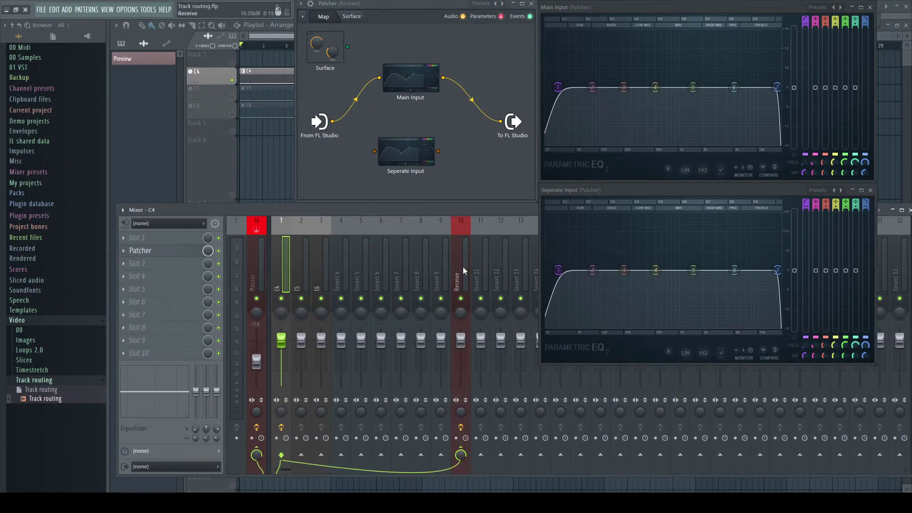
{"action": "key", "text": "space"}
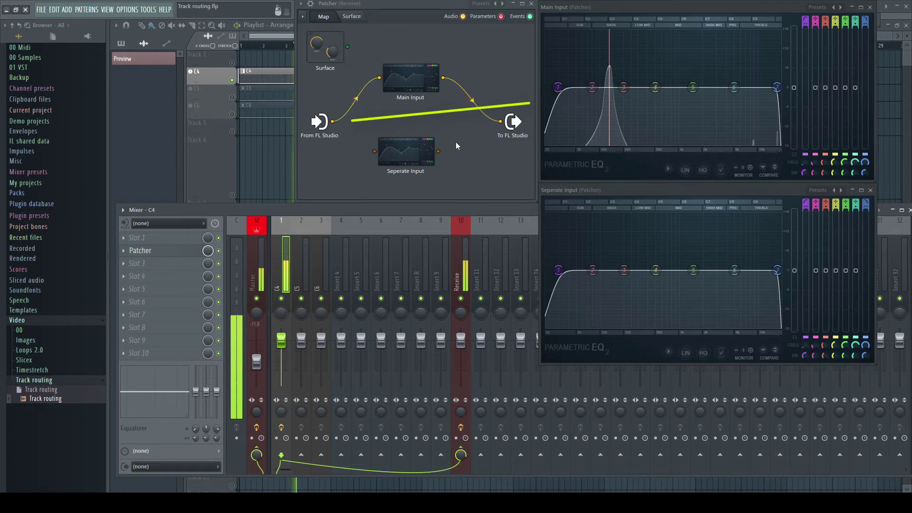
{"action": "right_click", "coordinate": [318, 122]}
{"action": "mouse_move", "coordinate": [340, 141]}
{"action": "mouse_move", "coordinate": [384, 140]}
{"action": "left_click", "coordinate": [402, 188]}
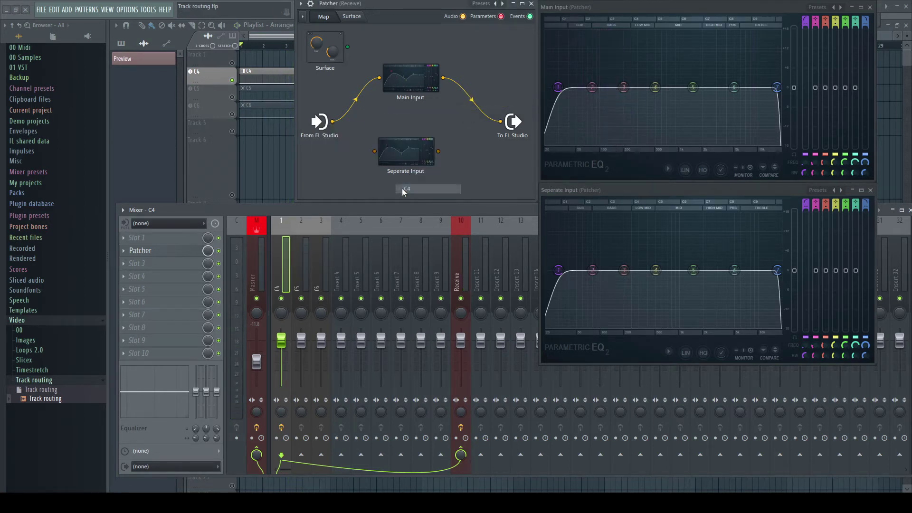
{"action": "left_click_drag", "start_coordinate": [333, 124], "coordinate": [409, 158]}
Step: Play to compare both EQ spectra and turn the C4 send to Receive down to 25%
{"action": "key", "text": "space"}
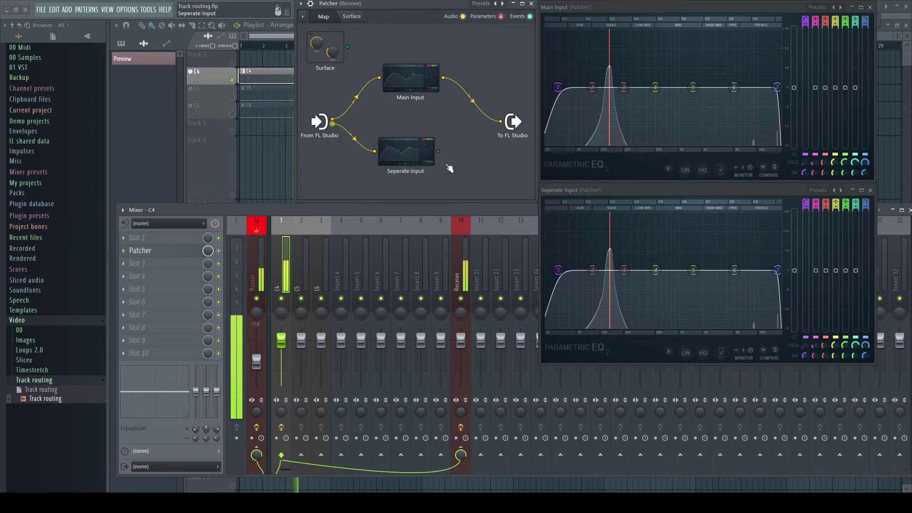
{"action": "left_click_drag", "start_coordinate": [465, 438], "coordinate": [544, 188]}
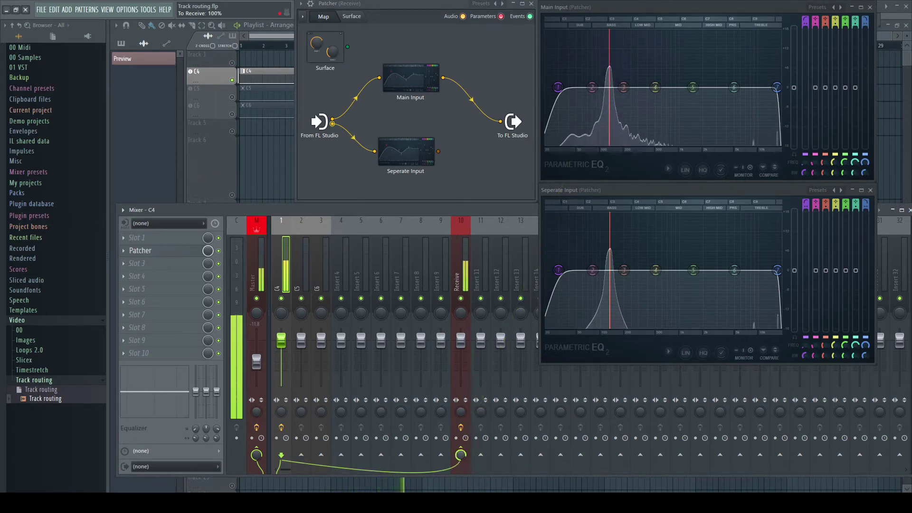
{"action": "left_click_drag", "start_coordinate": [460, 455], "coordinate": [459, 470]}
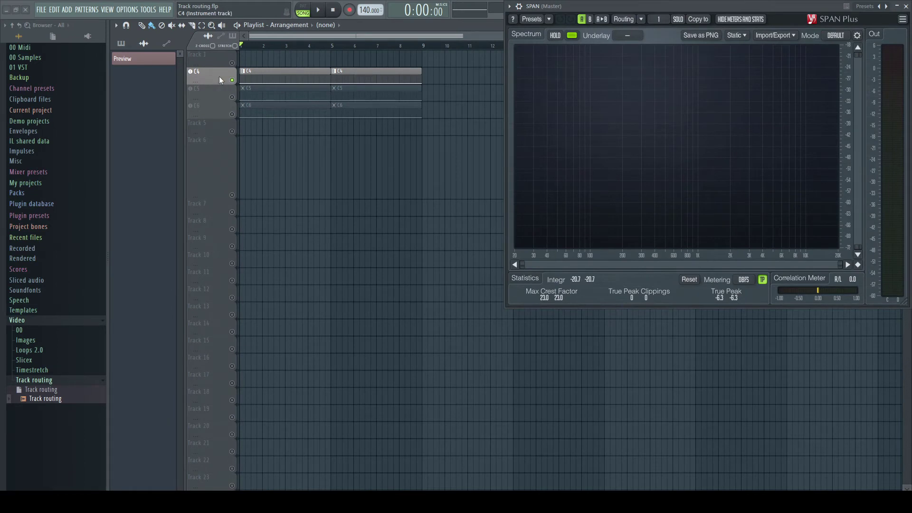
Step: Solo C5, then unmute C4 so only C4 and C5 play, muting C6
{"action": "key", "text": "space"}
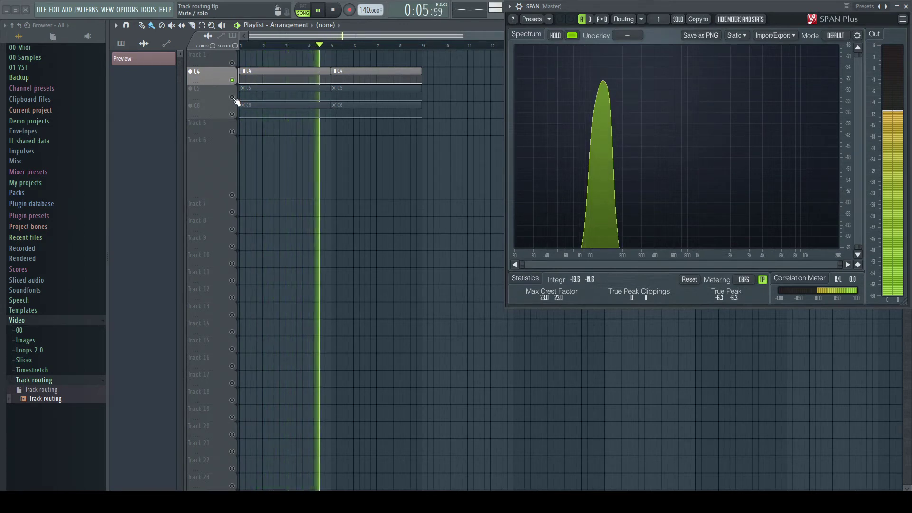
{"action": "right_click", "coordinate": [232, 97]}
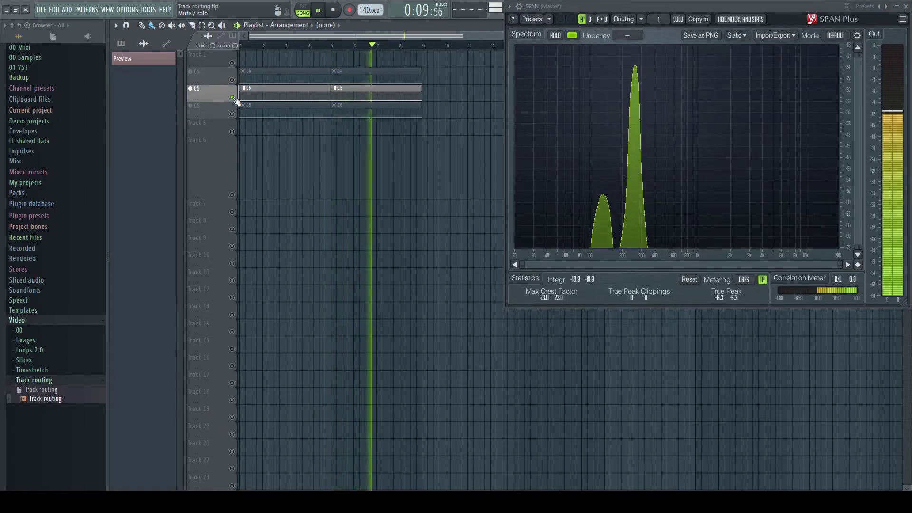
{"action": "key", "text": "space"}
{"action": "left_click", "coordinate": [232, 80]}
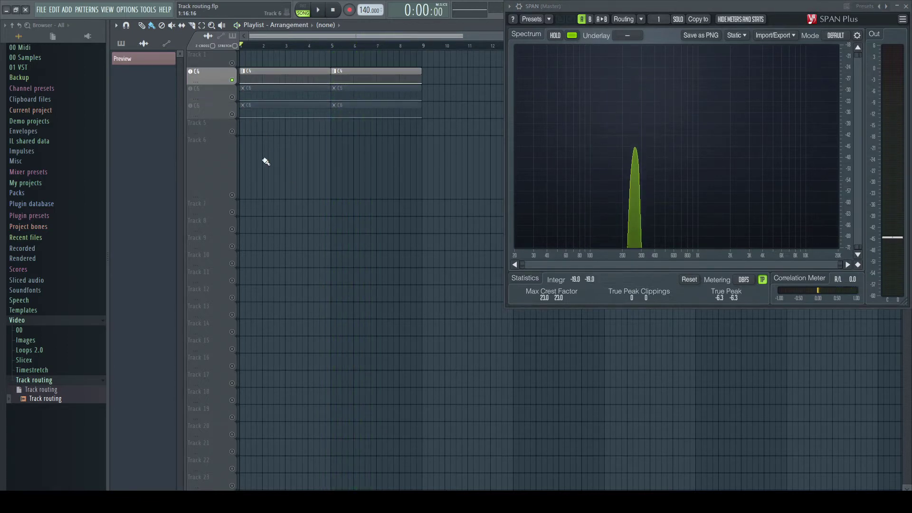
{"action": "key", "text": "space"}
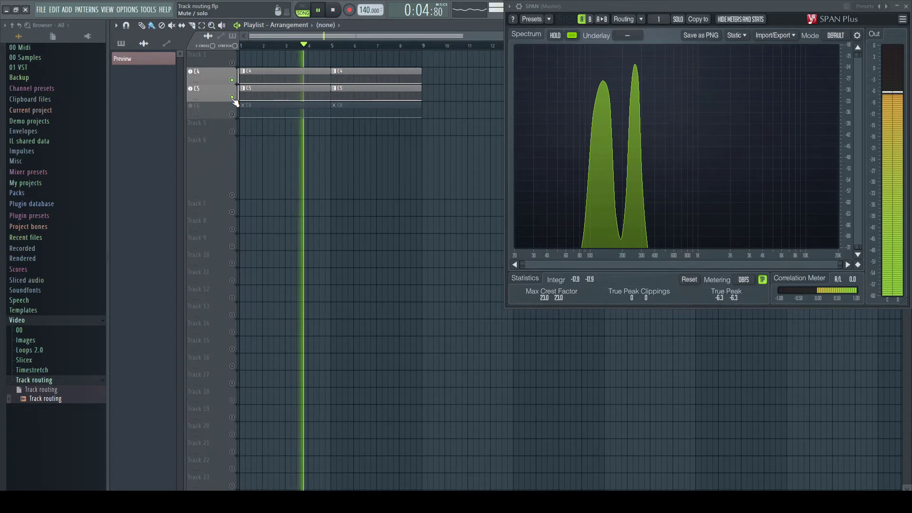
{"action": "key", "text": "space"}
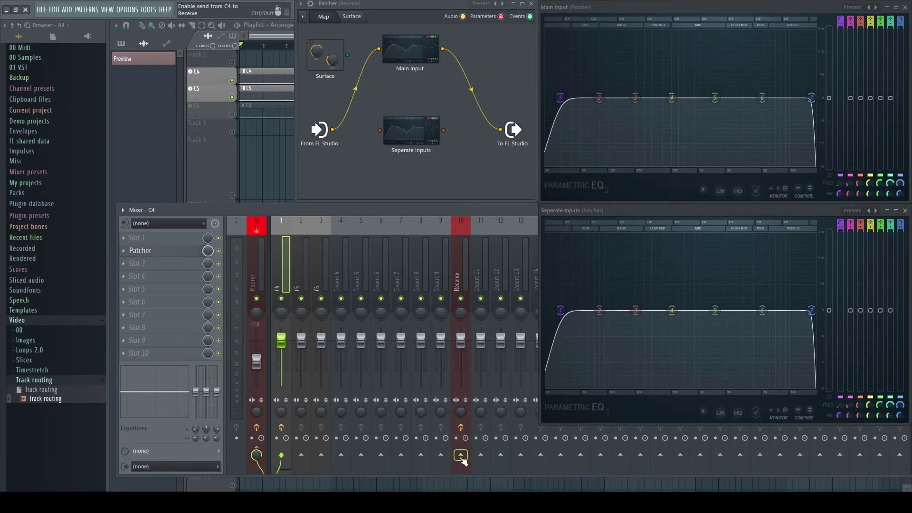
Step: Send C5 into the Receive track and reset its send level after lowering it
{"action": "left_click", "coordinate": [307, 275]}
{"action": "left_click", "coordinate": [460, 455]}
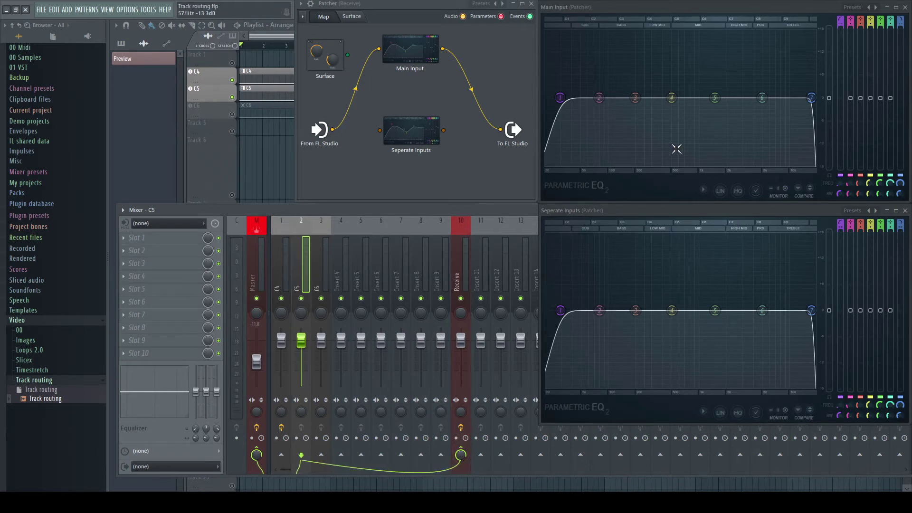
{"action": "key", "text": "space"}
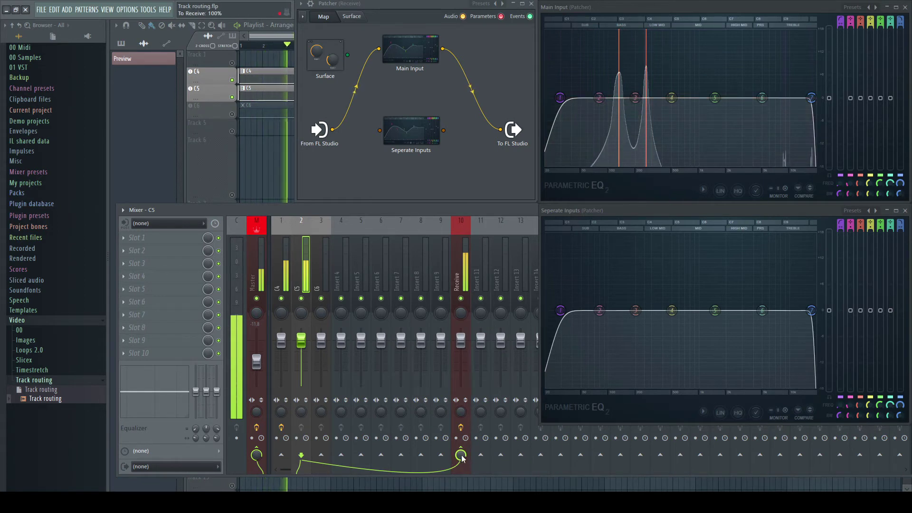
{"action": "mouse_move", "coordinate": [462, 458]}
{"action": "left_mouse_down"}
{"action": "mouse_move", "coordinate": [462, 486]}
{"action": "mouse_move", "coordinate": [462, 470]}
{"action": "left_mouse_up"}
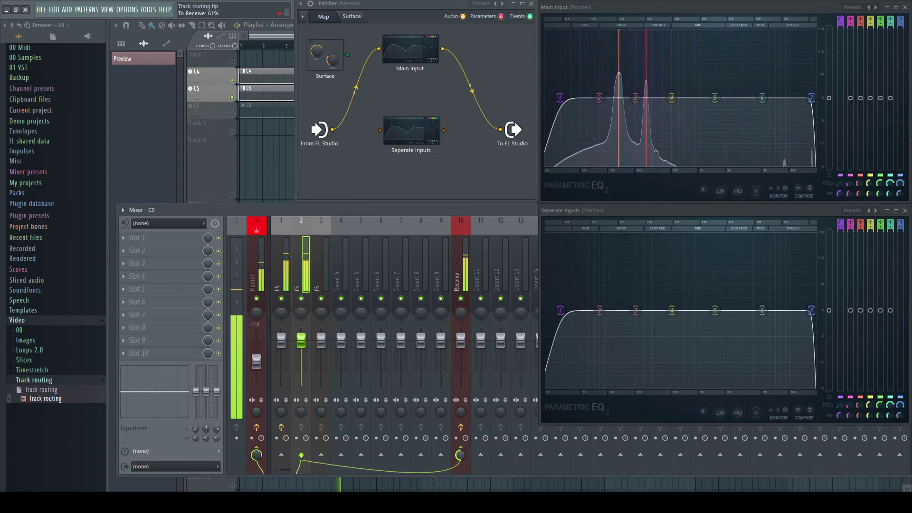
{"action": "right_click", "coordinate": [460, 455]}
{"action": "left_click", "coordinate": [476, 345]}
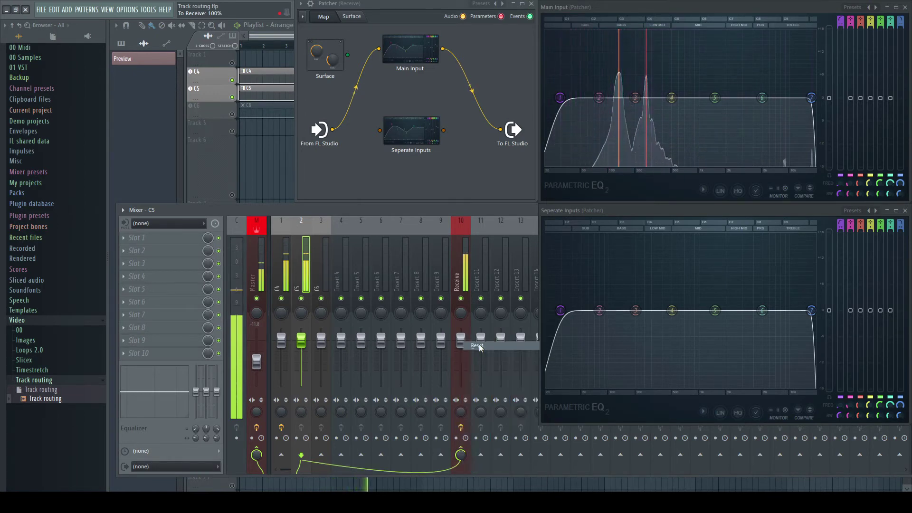
Step: Turn C4's send into Receive down, then reset it to the default level
{"action": "left_click", "coordinate": [287, 274]}
{"action": "mouse_move", "coordinate": [460, 455]}
{"action": "left_mouse_down"}
{"action": "mouse_move", "coordinate": [460, 468]}
{"action": "mouse_move", "coordinate": [461, 440]}
{"action": "left_mouse_up"}
{"action": "right_click", "coordinate": [461, 455]}
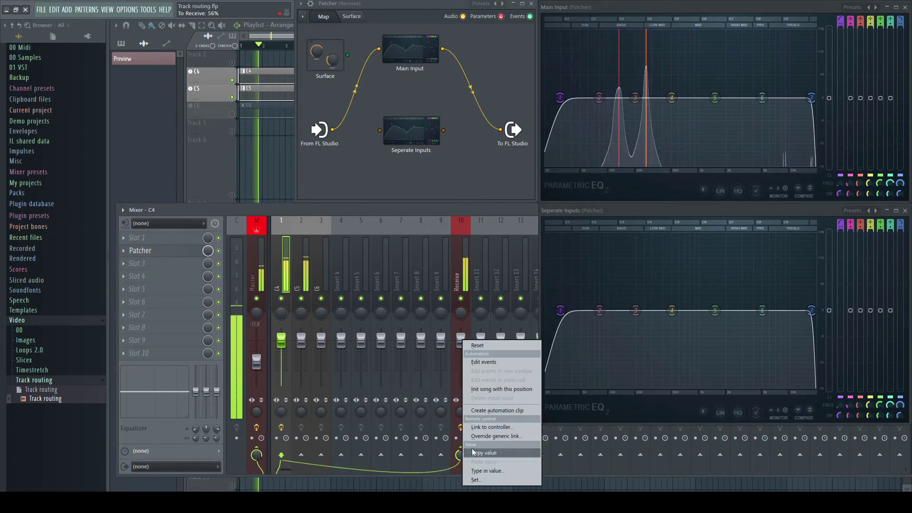
{"action": "left_click", "coordinate": [480, 349]}
{"action": "key", "text": "space"}
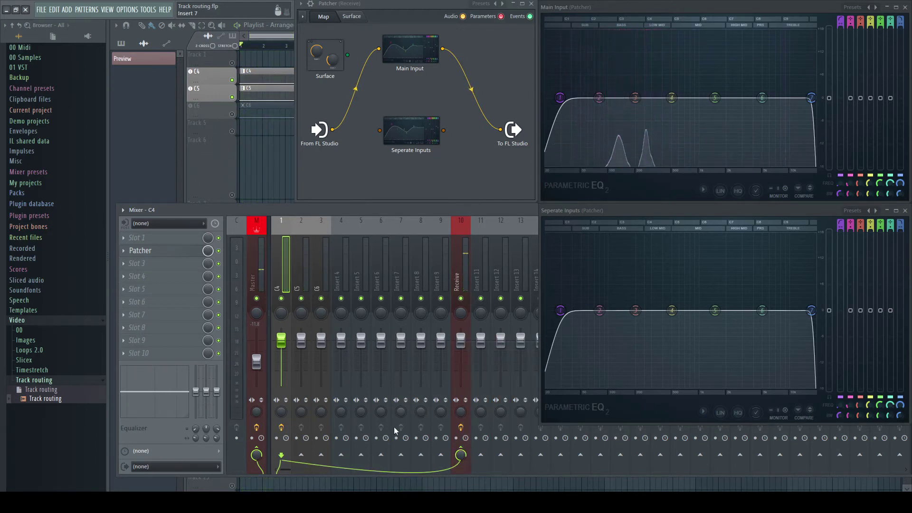
Step: Enable a separate C4 audio output in Patcher and route it into the Seperate Inputs EQ
{"action": "right_click", "coordinate": [321, 131]}
{"action": "mouse_move", "coordinate": [358, 146]}
{"action": "left_click", "coordinate": [416, 195]}
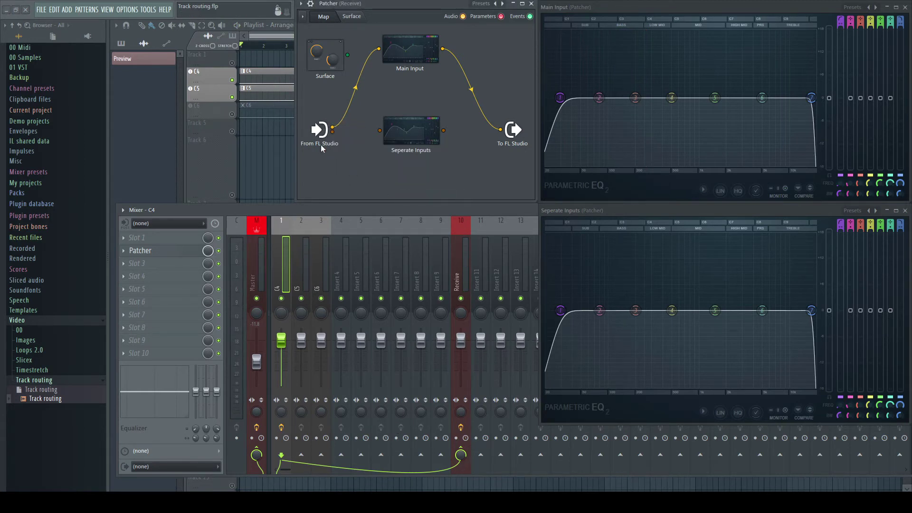
{"action": "right_click", "coordinate": [322, 134]}
{"action": "mouse_move", "coordinate": [351, 150]}
{"action": "mouse_move", "coordinate": [384, 151]}
{"action": "left_click", "coordinate": [409, 208]}
{"action": "key", "text": "space"}
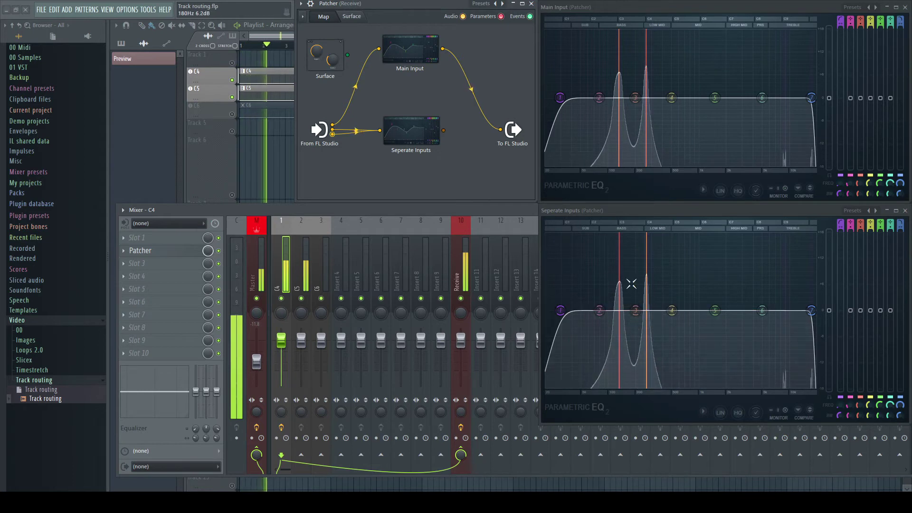
{"action": "mouse_move", "coordinate": [461, 455]}
{"action": "left_mouse_down"}
{"action": "mouse_move", "coordinate": [454, 487]}
{"action": "mouse_move", "coordinate": [454, 458]}
{"action": "left_mouse_up"}
{"action": "key", "text": "Right"}
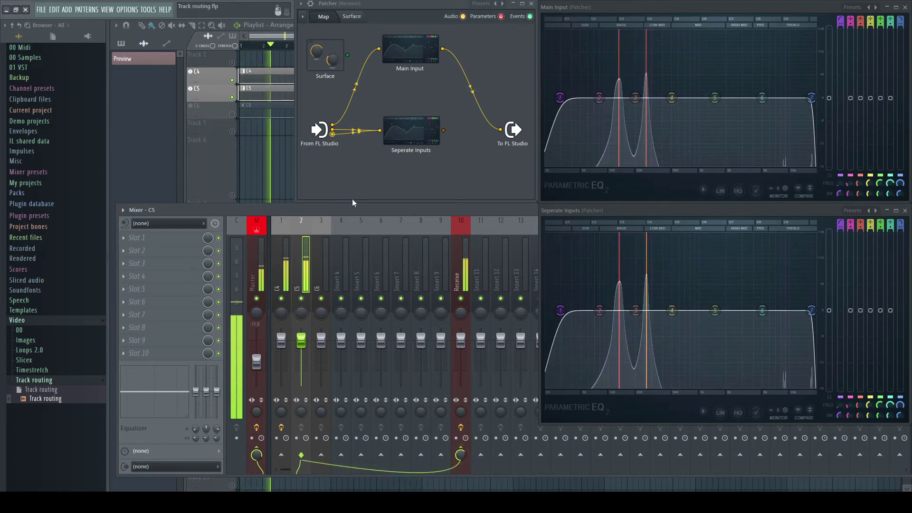
Step: Turn off C5's send to Receive and make C5 a sidechain-only input to it instead
{"action": "key", "text": "space"}
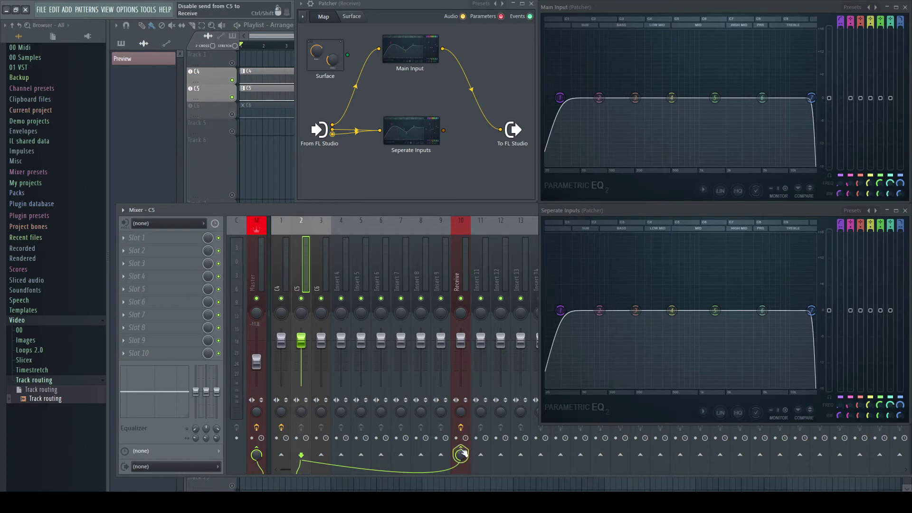
{"action": "left_click", "coordinate": [464, 453]}
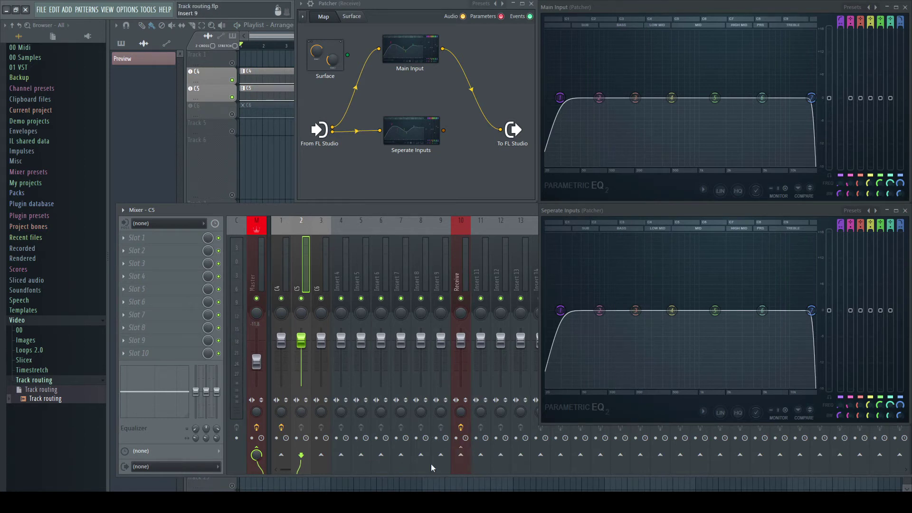
{"action": "right_click", "coordinate": [460, 456]}
{"action": "left_click", "coordinate": [503, 469]}
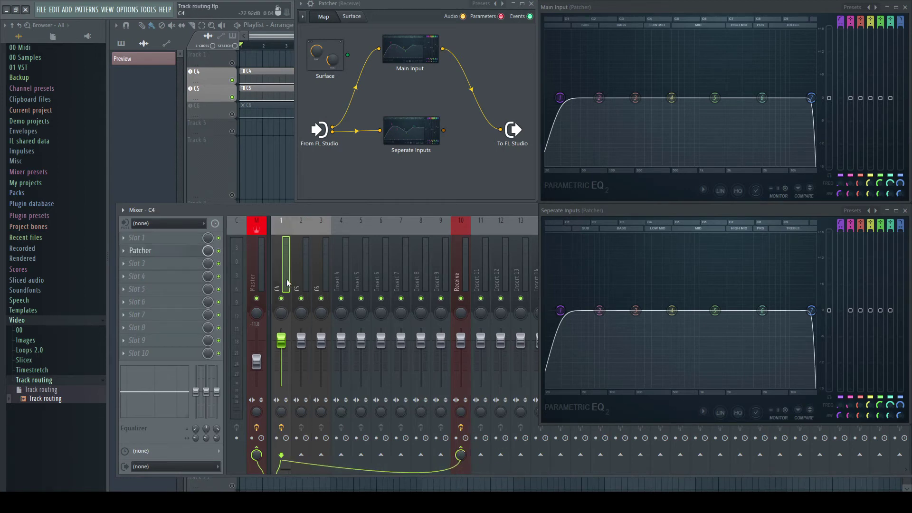
{"action": "key", "text": "space"}
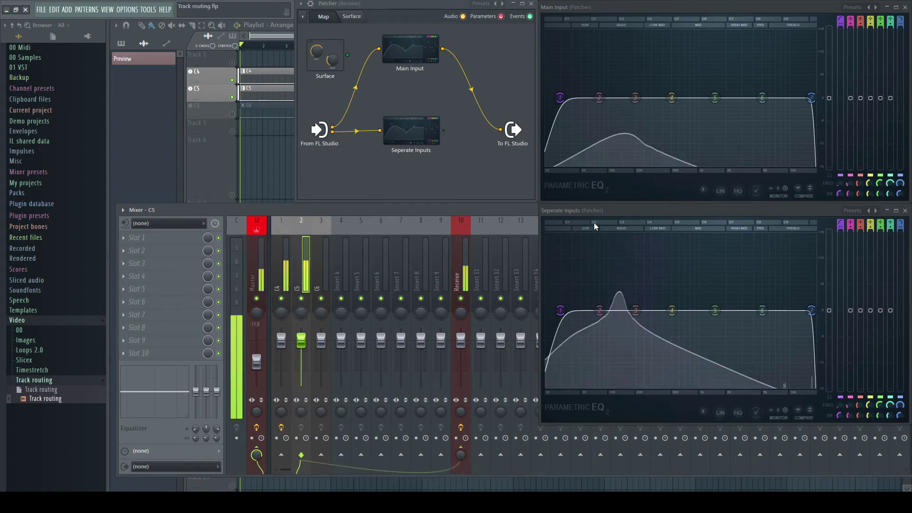
{"action": "key", "text": "space"}
Step: In Patcher, enable the C5 output on From FL Studio and cable it into Seperate Inputs
{"action": "right_click", "coordinate": [322, 132]}
{"action": "mouse_move", "coordinate": [352, 149]}
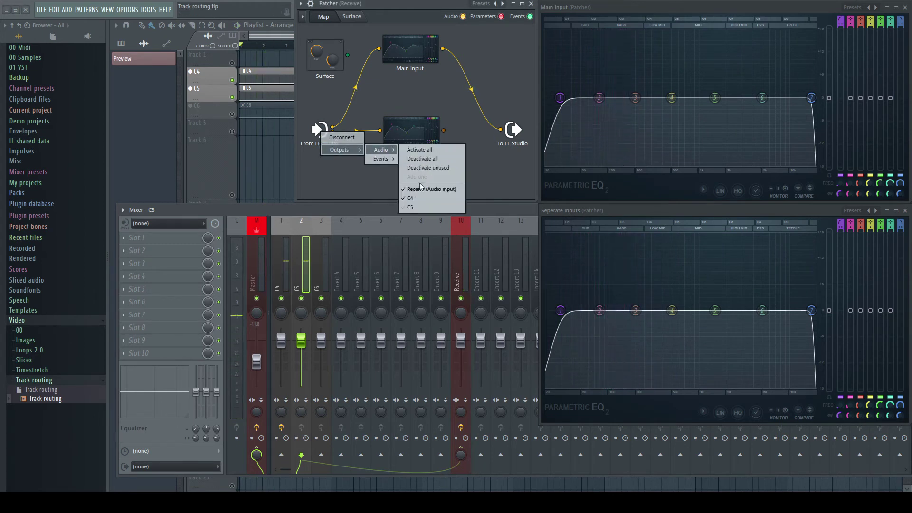
{"action": "left_click", "coordinate": [415, 211]}
{"action": "left_click_drag", "start_coordinate": [333, 135], "coordinate": [381, 132]}
{"action": "key", "text": "space"}
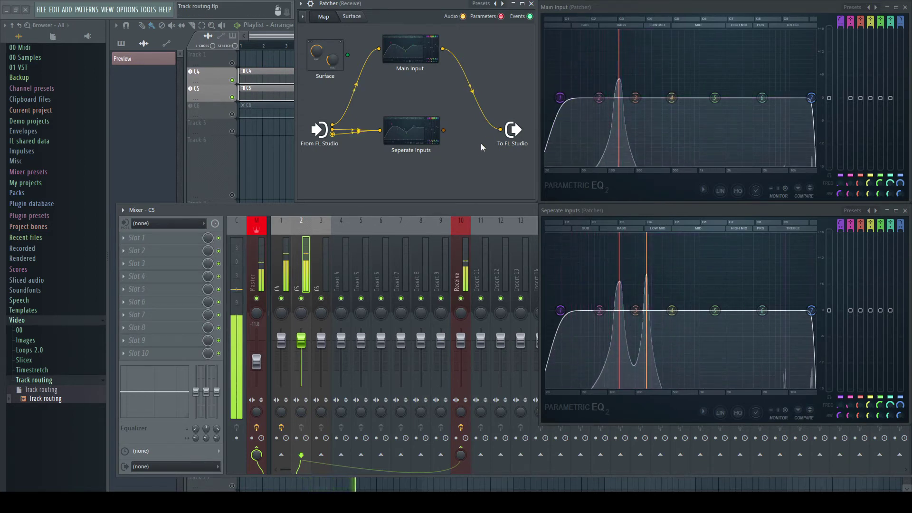
{"action": "key", "text": "space"}
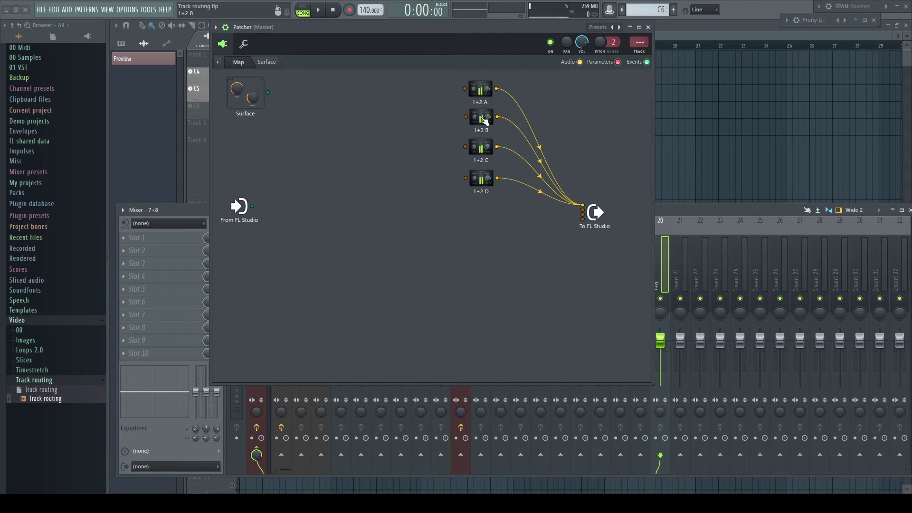
Step: Cable Synth A, B and C each to its own 1+2 A/B/C module and directly to To FL Studio
{"action": "left_click", "coordinate": [481, 90]}
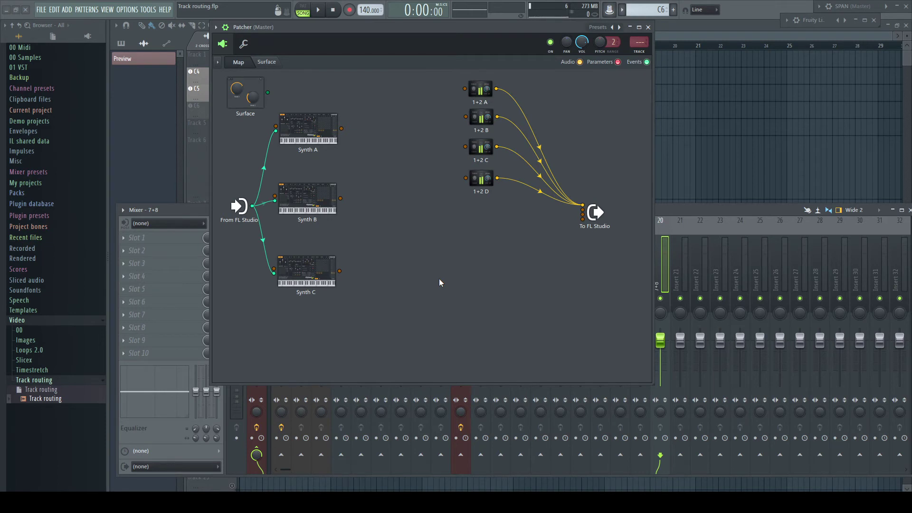
{"action": "left_click_drag", "start_coordinate": [342, 128], "coordinate": [464, 88]}
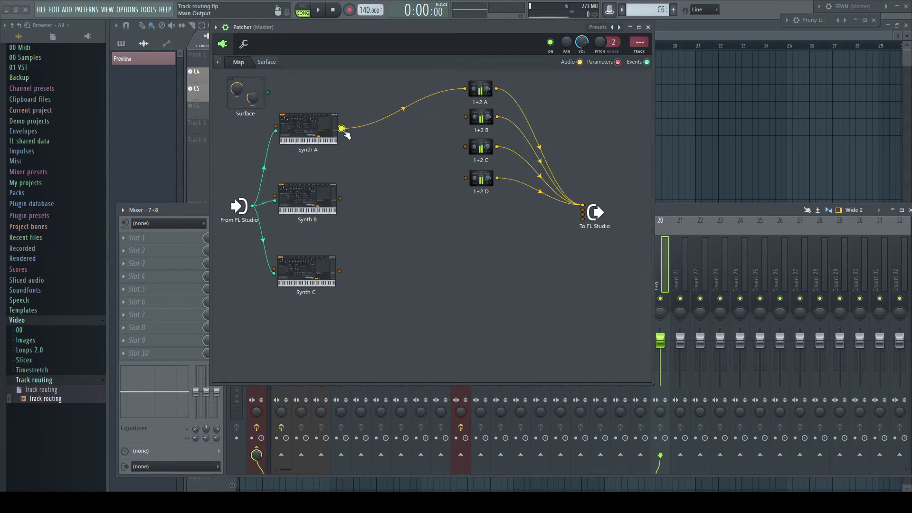
{"action": "left_click_drag", "start_coordinate": [342, 129], "coordinate": [582, 209]}
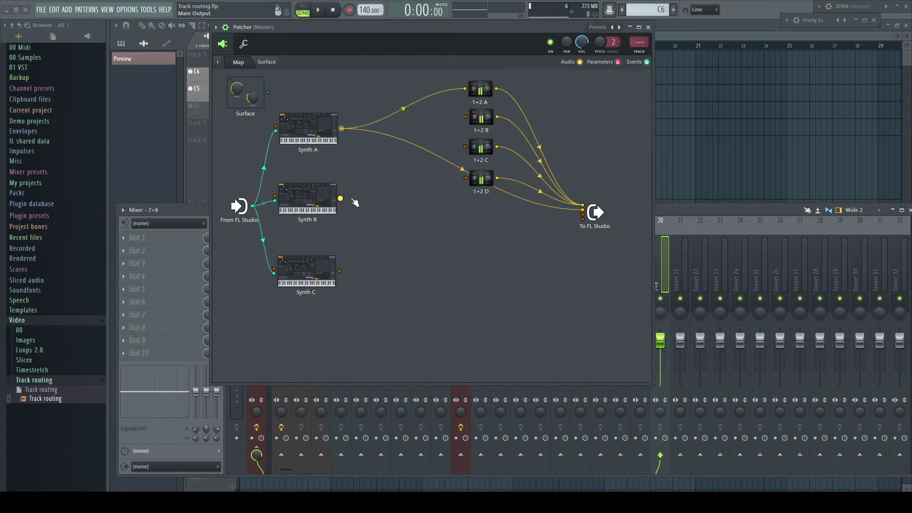
{"action": "left_click_drag", "start_coordinate": [340, 199], "coordinate": [466, 117]}
{"action": "left_click_drag", "start_coordinate": [340, 198], "coordinate": [583, 214]}
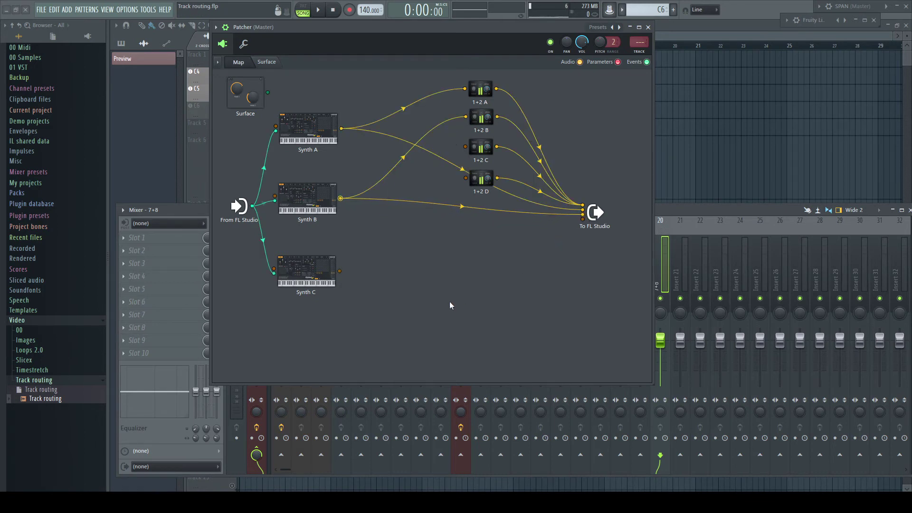
{"action": "left_click_drag", "start_coordinate": [340, 271], "coordinate": [465, 147]}
{"action": "left_click_drag", "start_coordinate": [339, 272], "coordinate": [583, 219]}
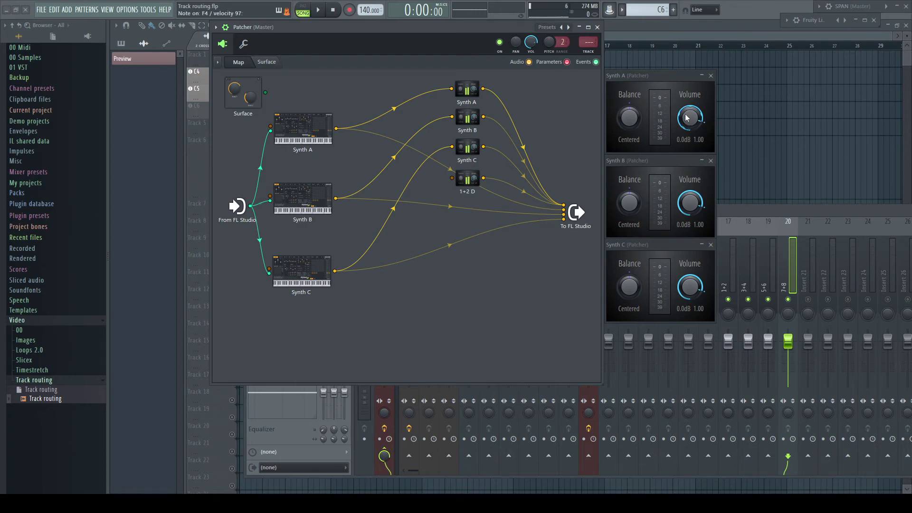
Step: Turn down the output Volume knobs for Synth A, Synth B and Synth C
{"action": "left_click_drag", "start_coordinate": [687, 118], "coordinate": [687, 157]}
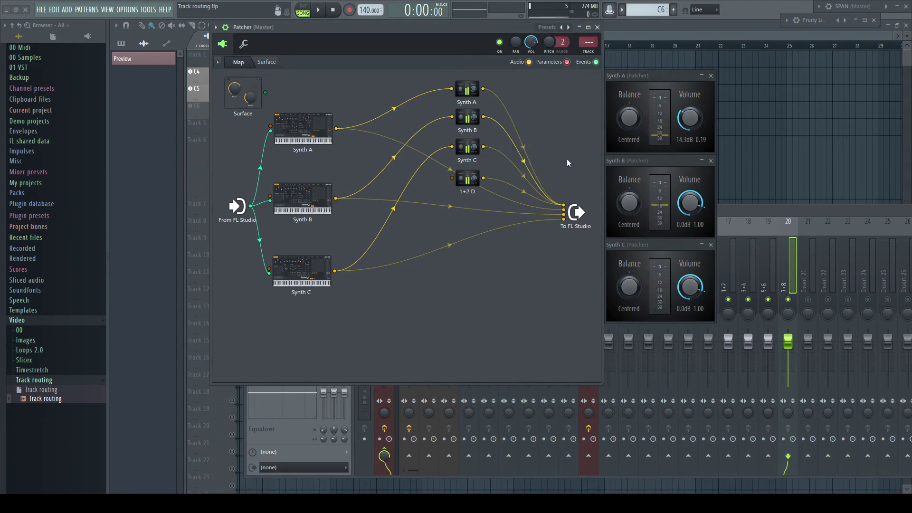
{"action": "left_click_drag", "start_coordinate": [689, 203], "coordinate": [690, 224]}
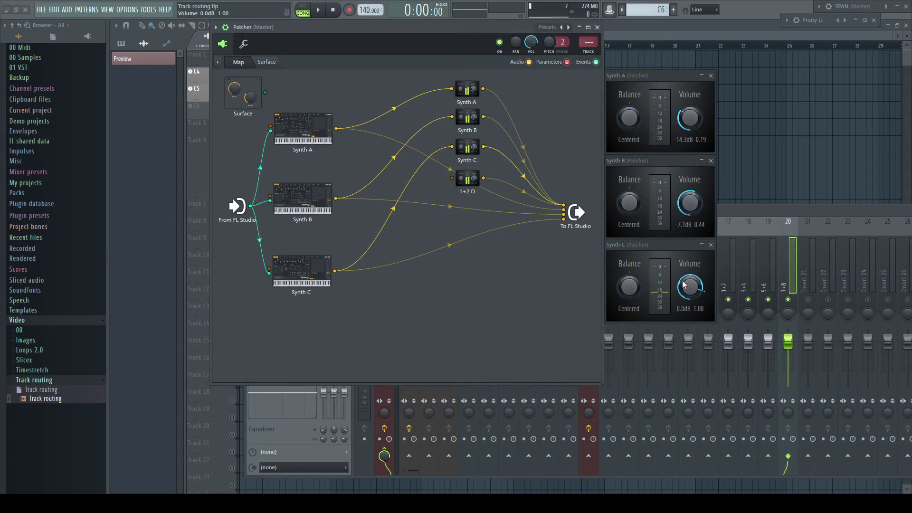
{"action": "left_click_drag", "start_coordinate": [690, 291], "coordinate": [690, 325]}
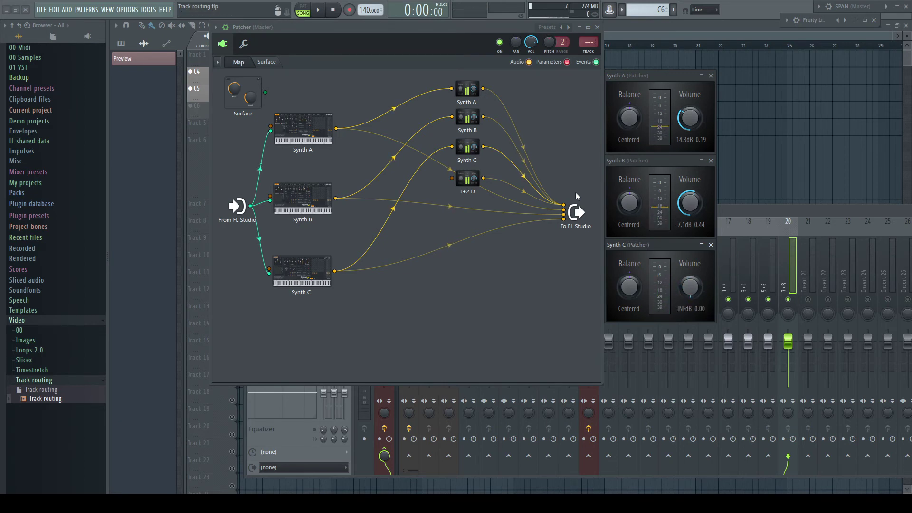
Step: Toggle wire mutes to audition the synths' direct outputs and Synth A's 1+2 D connection
{"action": "left_click", "coordinate": [523, 147]}
{"action": "left_click", "coordinate": [525, 162]}
{"action": "left_click", "coordinate": [447, 169]}
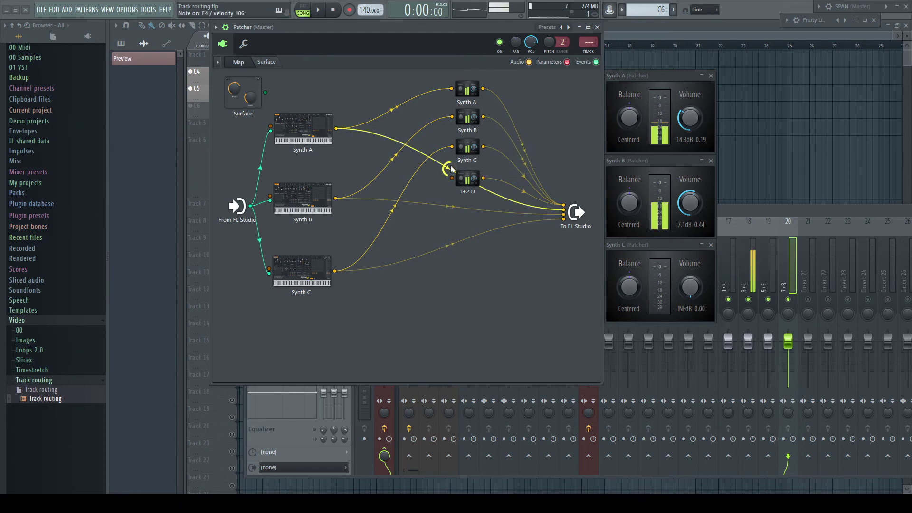
{"action": "left_click", "coordinate": [448, 207]}
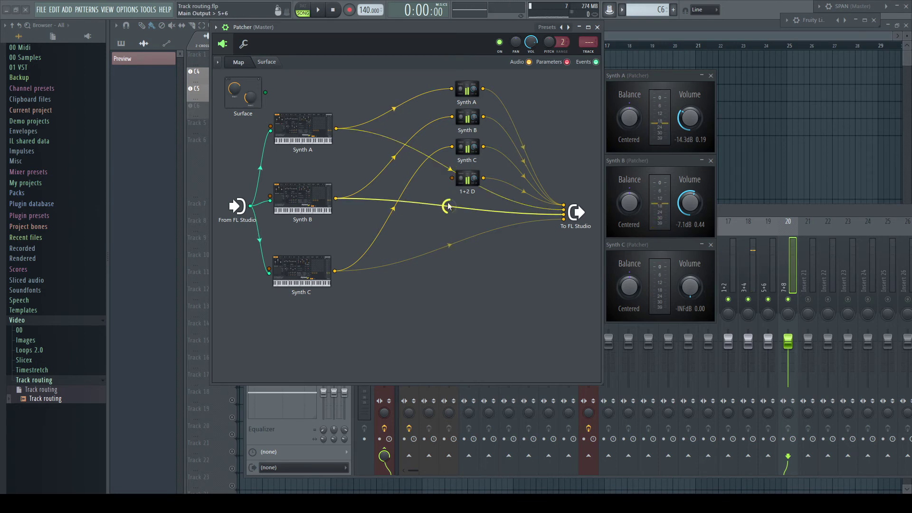
{"action": "left_click", "coordinate": [449, 174]}
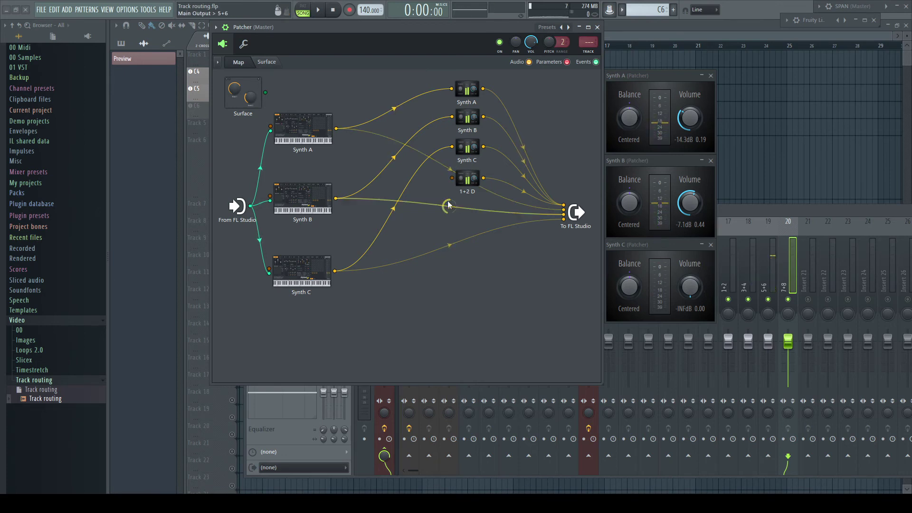
{"action": "left_click", "coordinate": [449, 245]}
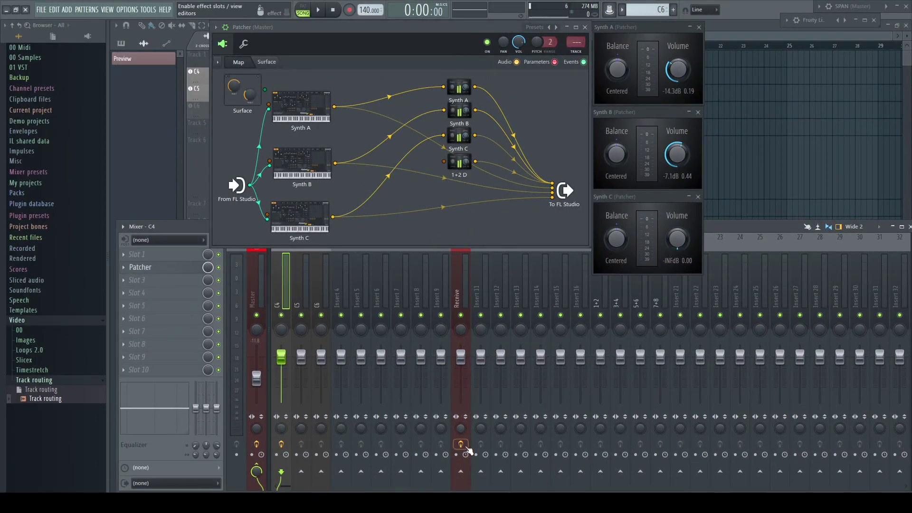
Step: Send C4 into Receive and unmute Synth B's wire into output 5+6 in Patcher
{"action": "left_click", "coordinate": [461, 471]}
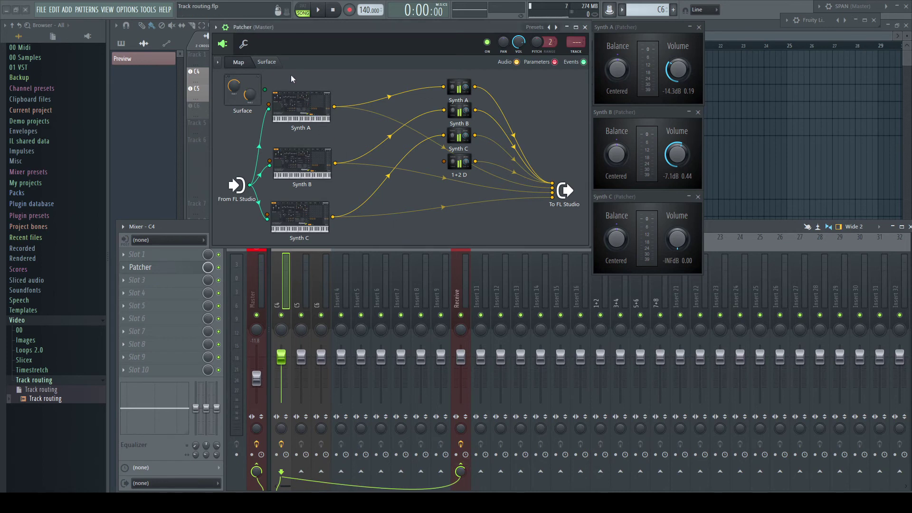
{"action": "left_click_drag", "start_coordinate": [290, 75], "coordinate": [323, 195]}
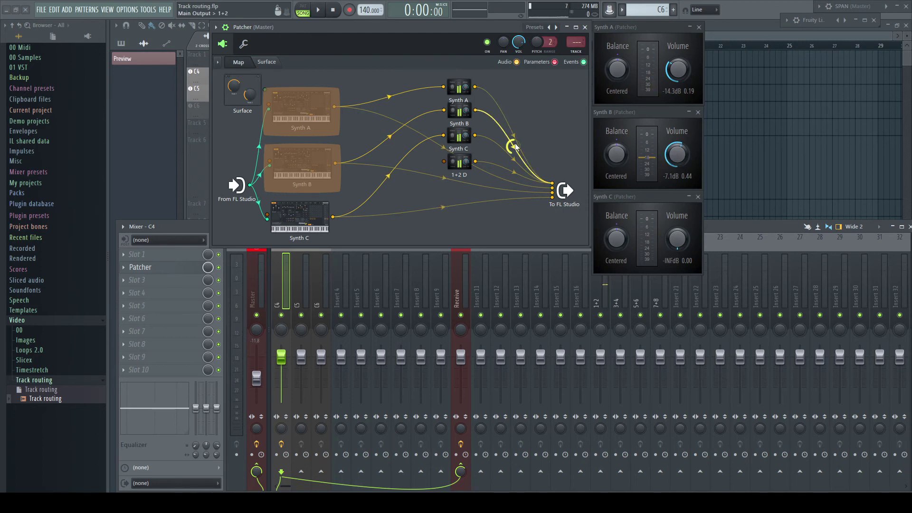
{"action": "left_click", "coordinate": [443, 177]}
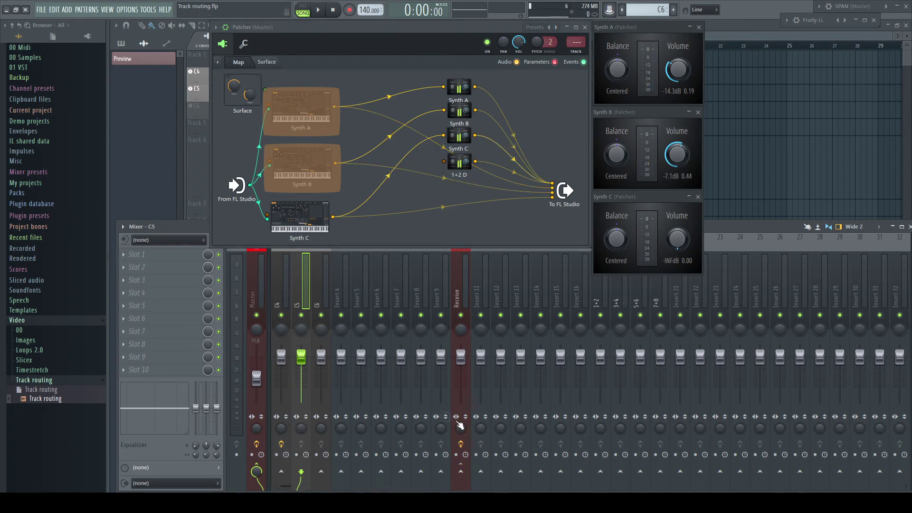
Step: Sidechain track C5 to the Receive track and select the Synth C module in Patcher
{"action": "right_click", "coordinate": [461, 471]}
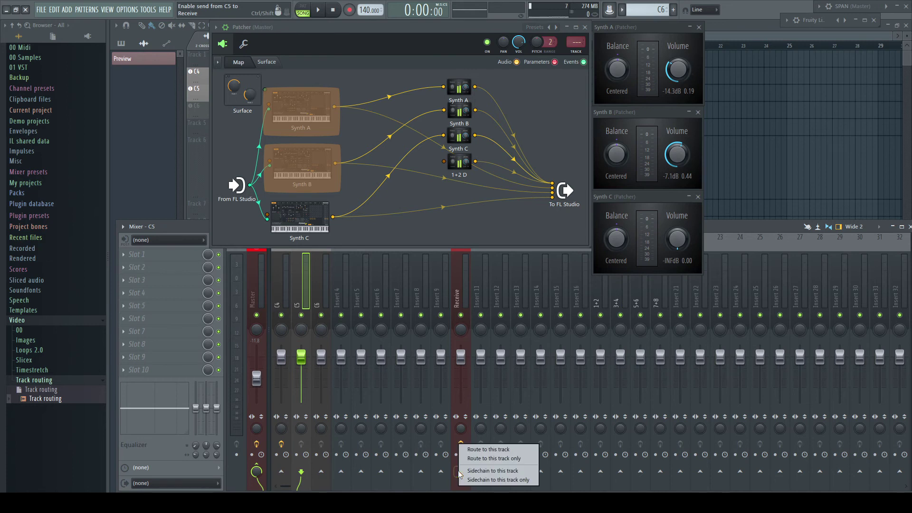
{"action": "left_click", "coordinate": [497, 471]}
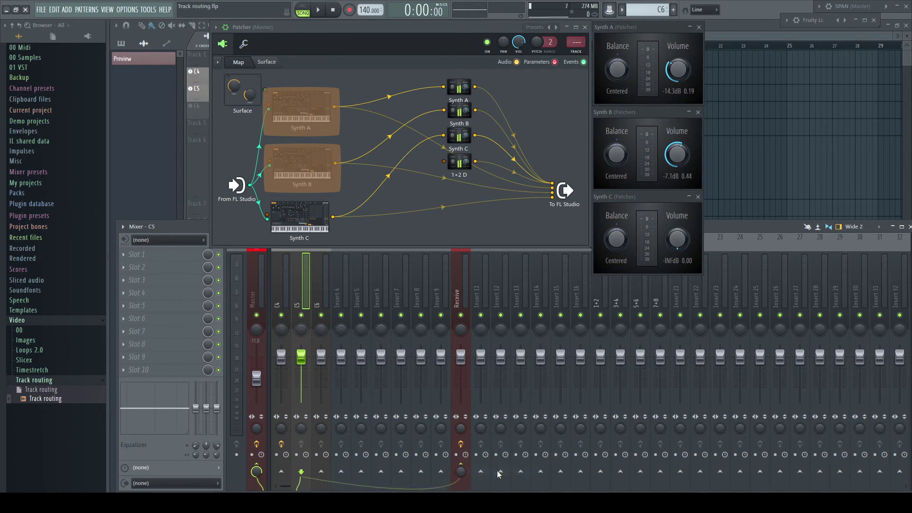
{"action": "left_click", "coordinate": [311, 215]}
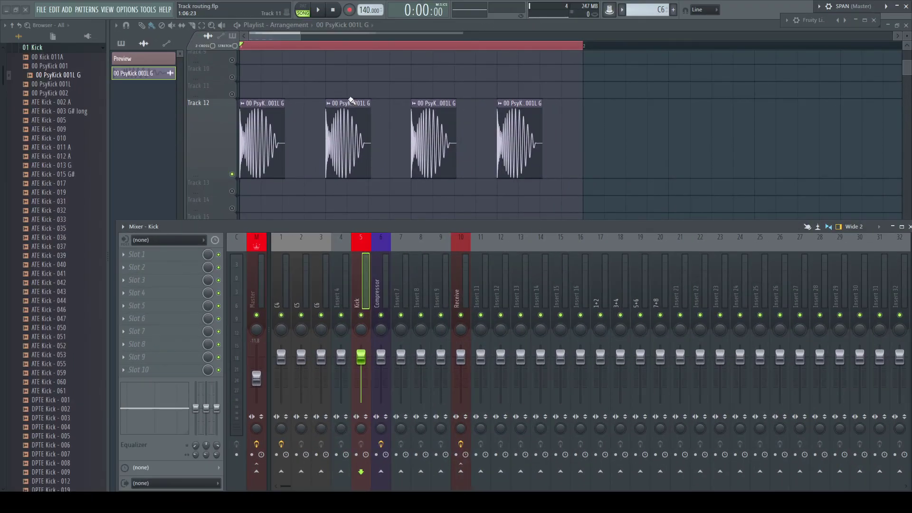
Step: Send the Kick track to the Compressor track and open the Compressor's Fruity Limiter
{"action": "key", "text": "space"}
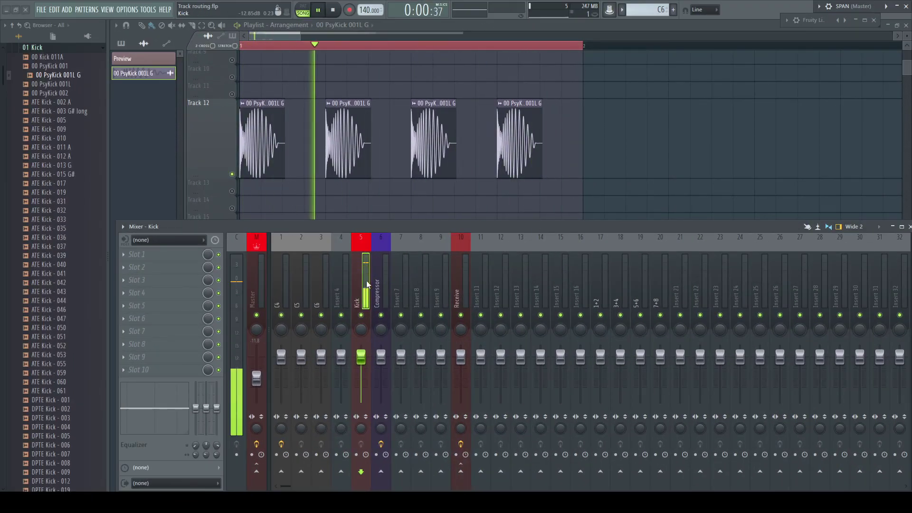
{"action": "key", "text": "space"}
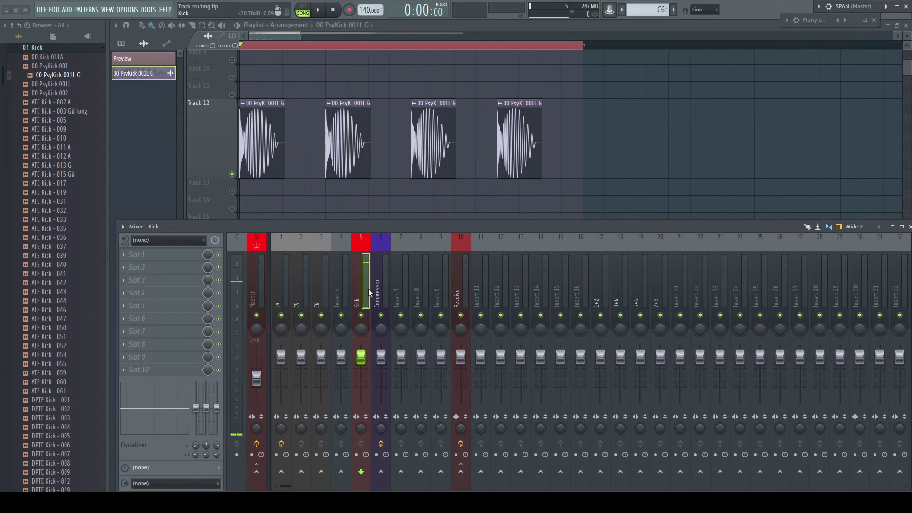
{"action": "left_click", "coordinate": [381, 472]}
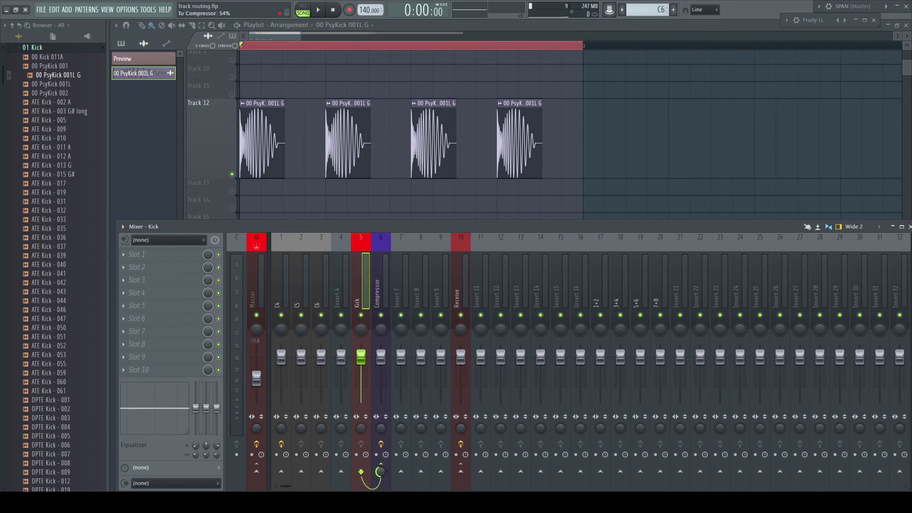
{"action": "left_click", "coordinate": [384, 290]}
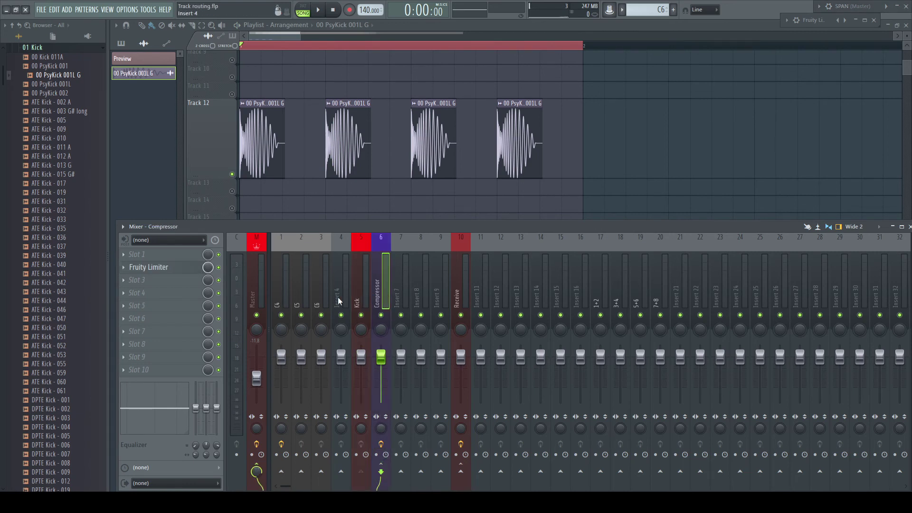
{"action": "left_click", "coordinate": [186, 272]}
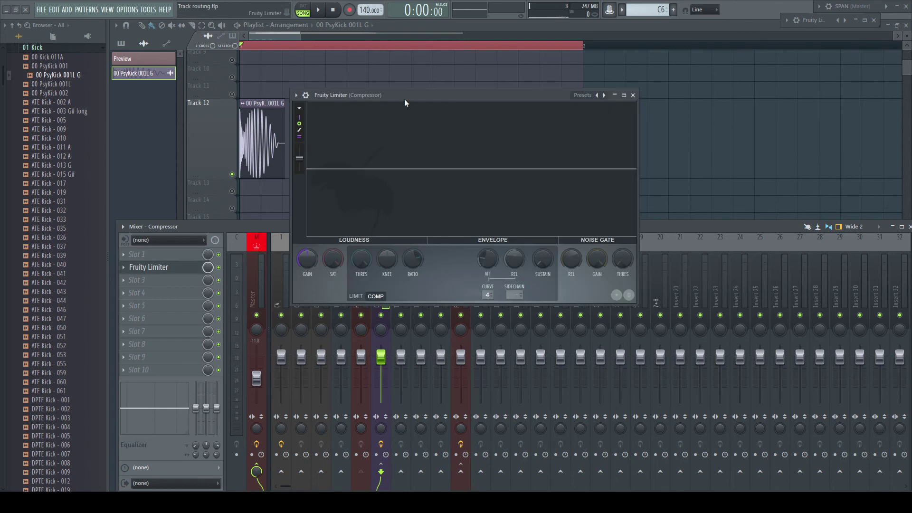
{"action": "left_click_drag", "start_coordinate": [404, 99], "coordinate": [400, 192]}
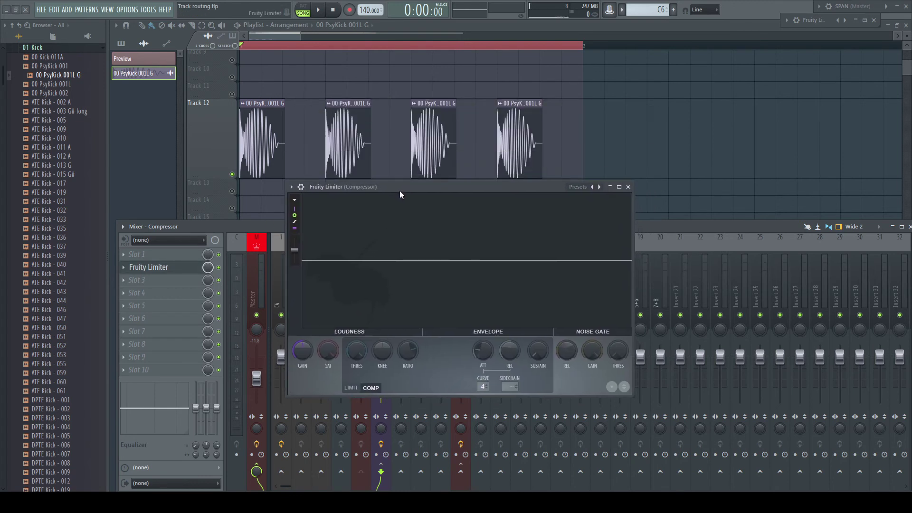
Step: Lower the Fruity Limiter threshold to -9.5 dB while the song plays
{"action": "key", "text": "space"}
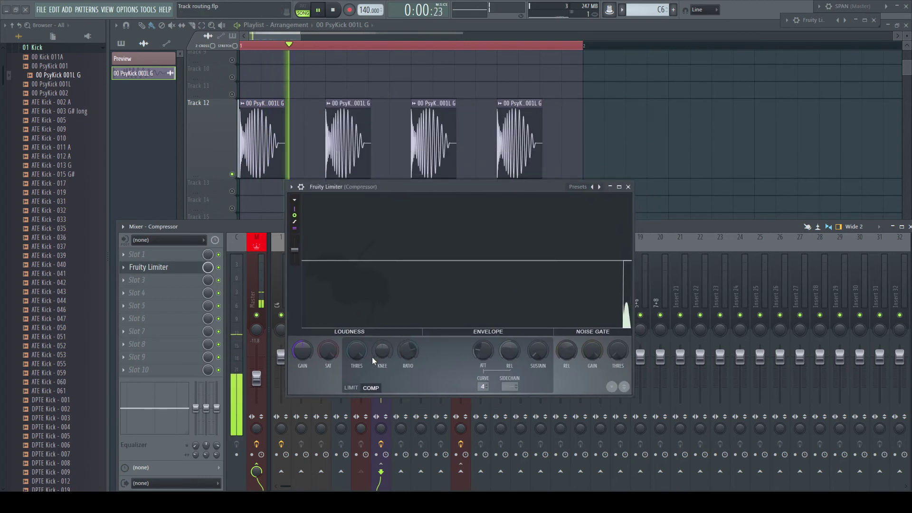
{"action": "left_click_drag", "start_coordinate": [355, 352], "coordinate": [356, 376]}
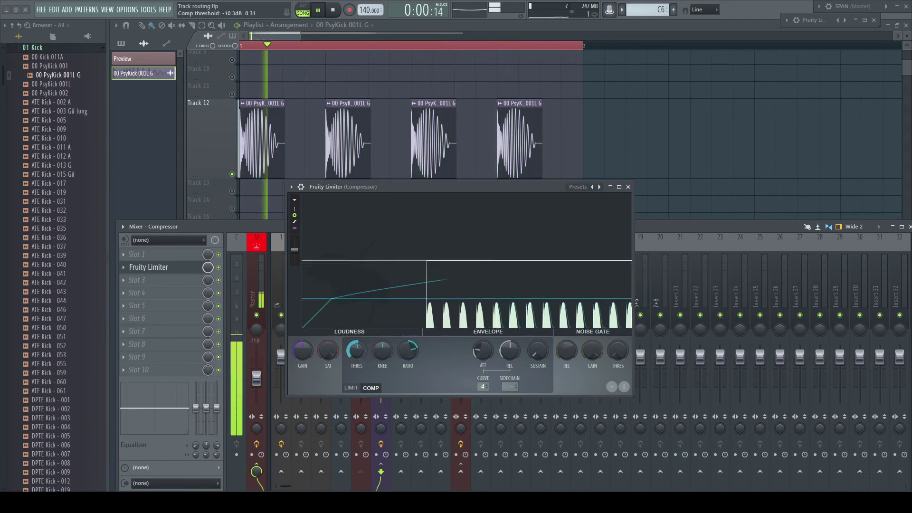
{"action": "key", "text": "space"}
Step: Choose a SIDECHAIN source in the limiter, compare by playback, then minimize the plugin window
{"action": "left_click", "coordinate": [509, 386]}
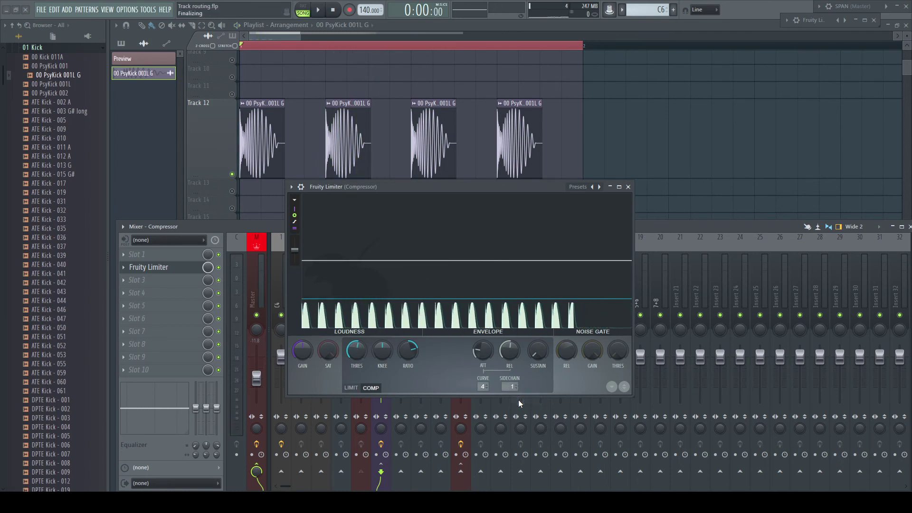
{"action": "key", "text": "space"}
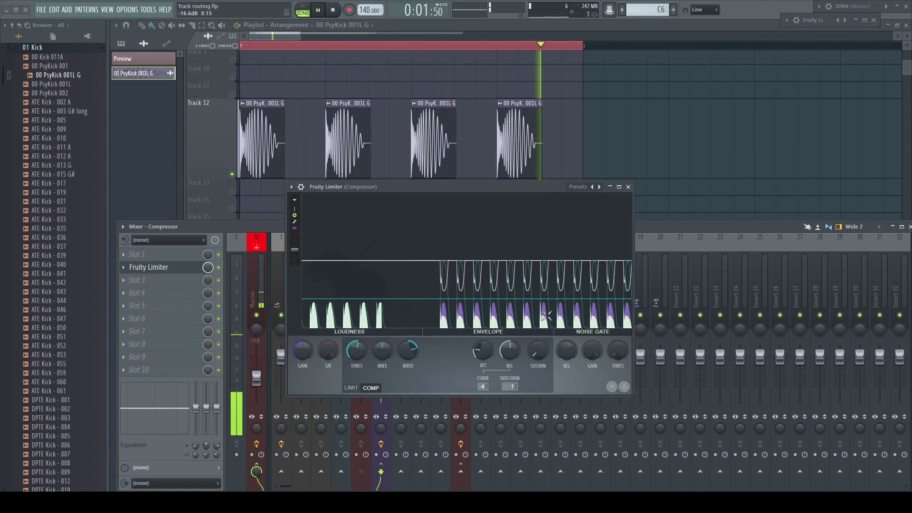
{"action": "key", "text": "space"}
{"action": "left_click", "coordinate": [510, 385]}
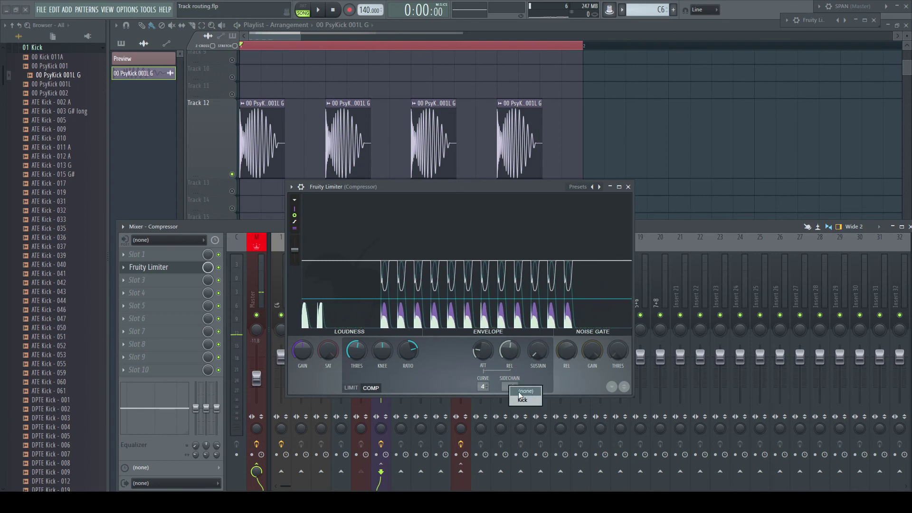
{"action": "left_click", "coordinate": [523, 399]}
{"action": "key", "text": "space"}
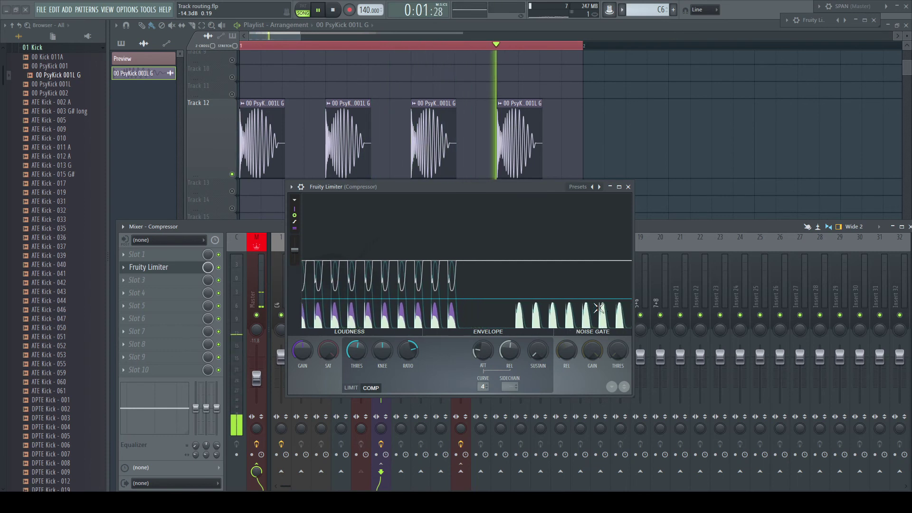
{"action": "key", "text": "space"}
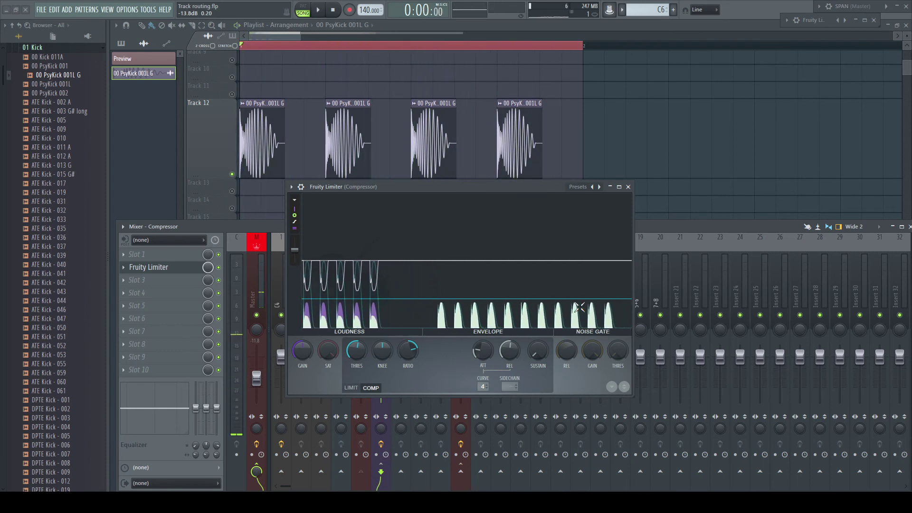
{"action": "left_click", "coordinate": [610, 187]}
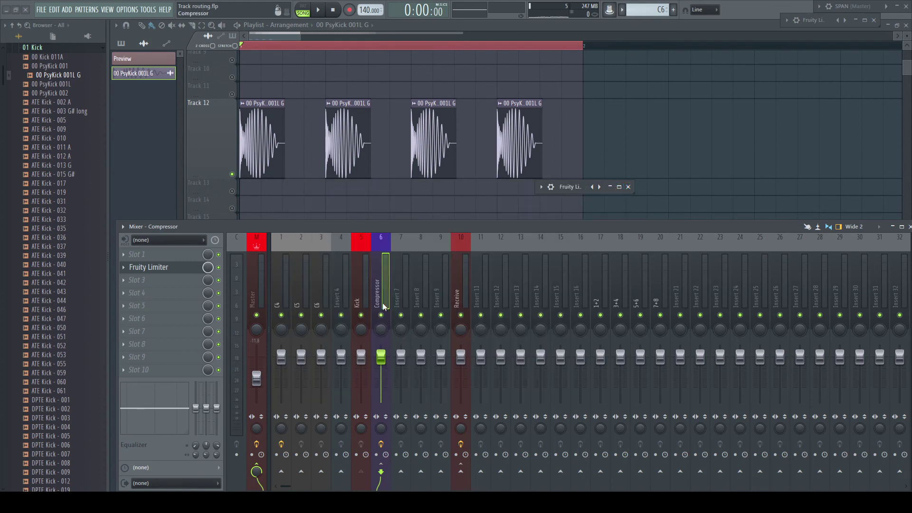
{"action": "left_click", "coordinate": [365, 297]}
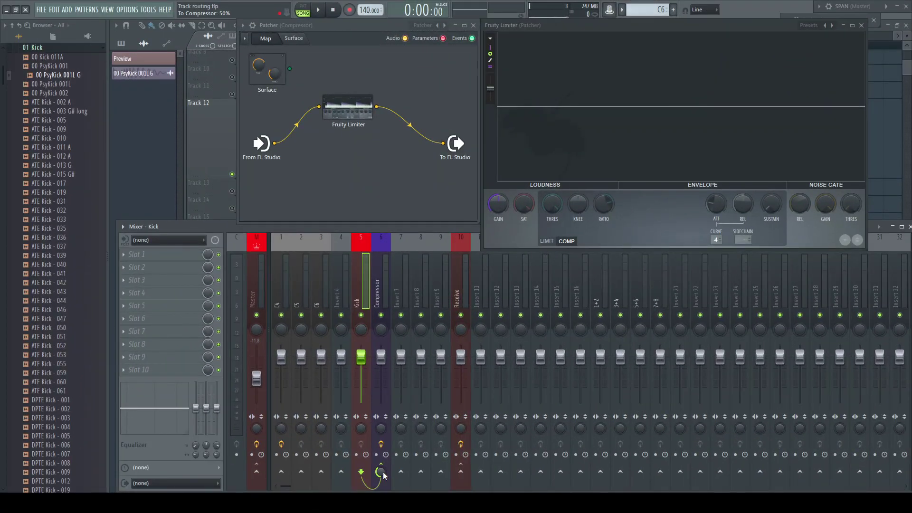
Step: Lower the compressor threshold to -6.7 dB during playback
{"action": "key", "text": "space"}
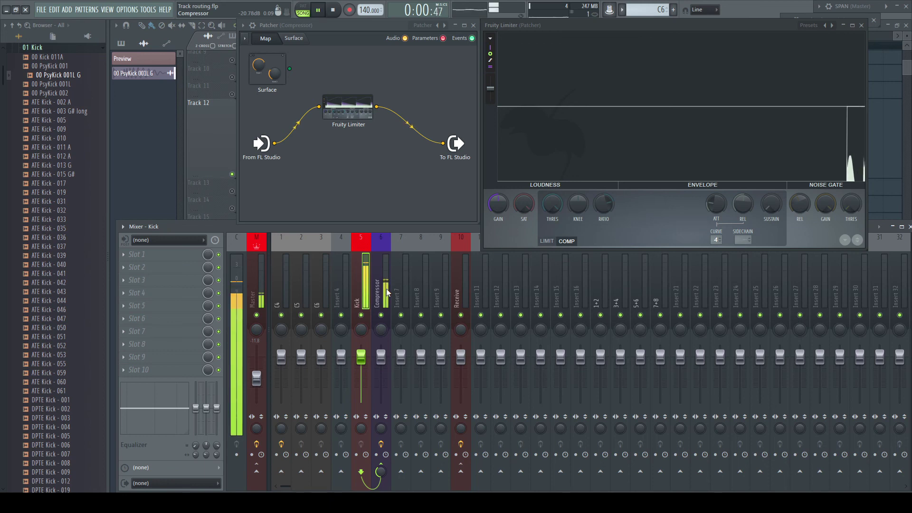
{"action": "mouse_move", "coordinate": [553, 203]}
{"action": "left_mouse_down"}
{"action": "mouse_move", "coordinate": [552, 193]}
{"action": "mouse_move", "coordinate": [552, 206]}
{"action": "left_mouse_up"}
{"action": "key", "text": "space"}
Step: Add a second audio input to Fruity Limiter and wire the Kick output from From FL Studio into it
{"action": "right_click", "coordinate": [341, 113]}
{"action": "mouse_move", "coordinate": [415, 163]}
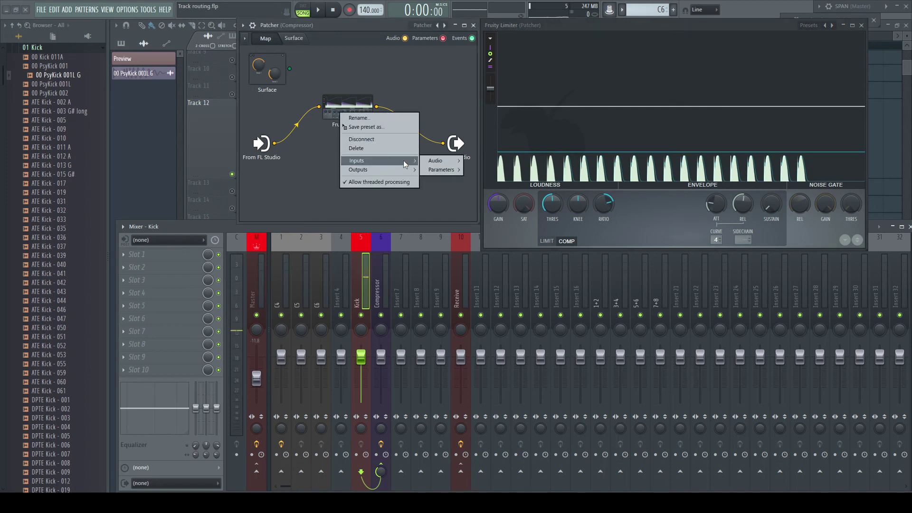
{"action": "left_click", "coordinate": [493, 188]}
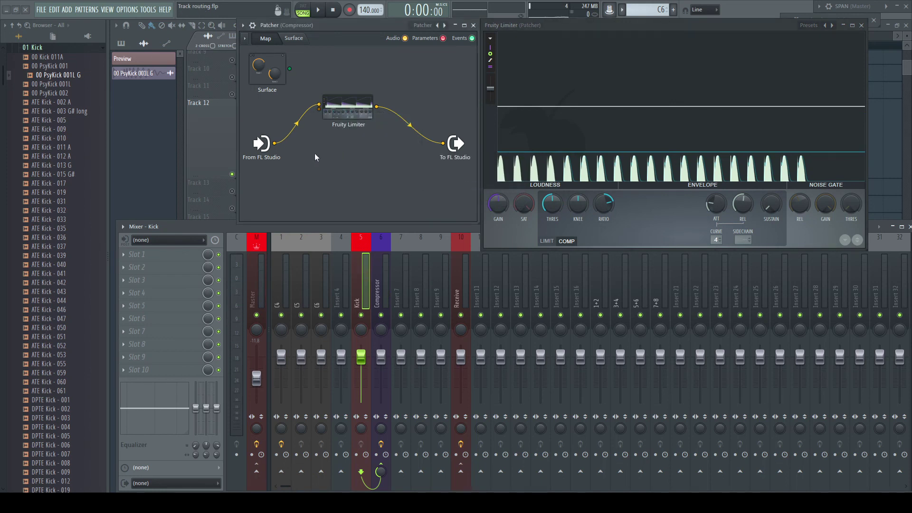
{"action": "right_click", "coordinate": [262, 143]}
{"action": "mouse_move", "coordinate": [280, 161]}
{"action": "mouse_move", "coordinate": [321, 161]}
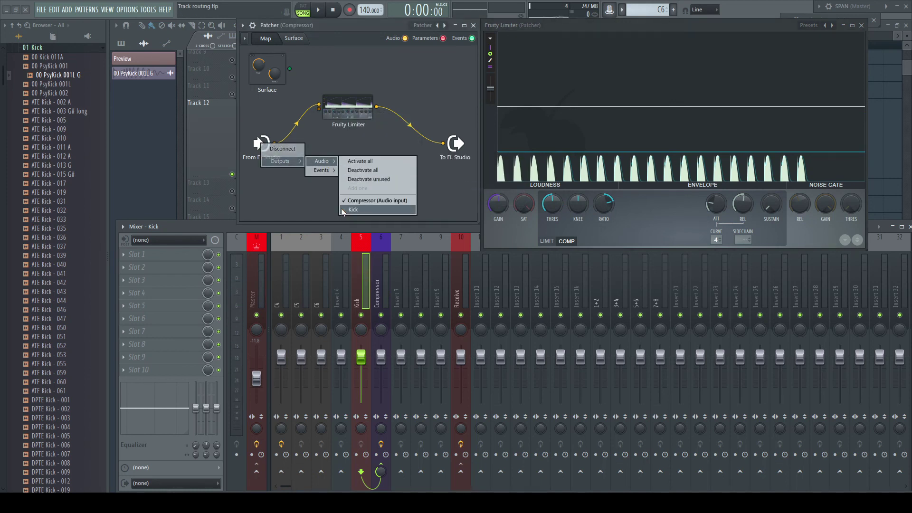
{"action": "left_click", "coordinate": [356, 210]}
{"action": "left_click_drag", "start_coordinate": [275, 145], "coordinate": [319, 108]}
Step: Set the limiter's SIDECHAIN source to input 1 and listen to the sidechain effect
{"action": "key", "text": "space"}
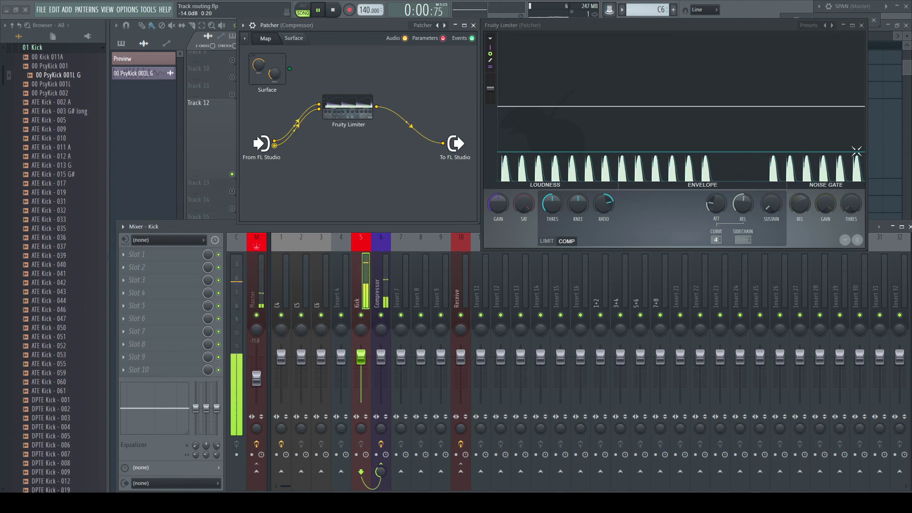
{"action": "key", "text": "space"}
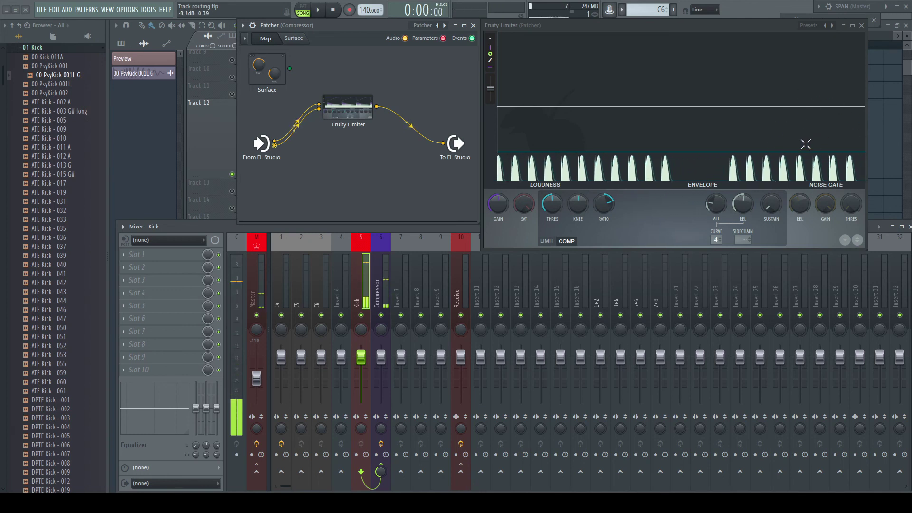
{"action": "left_click", "coordinate": [743, 240]}
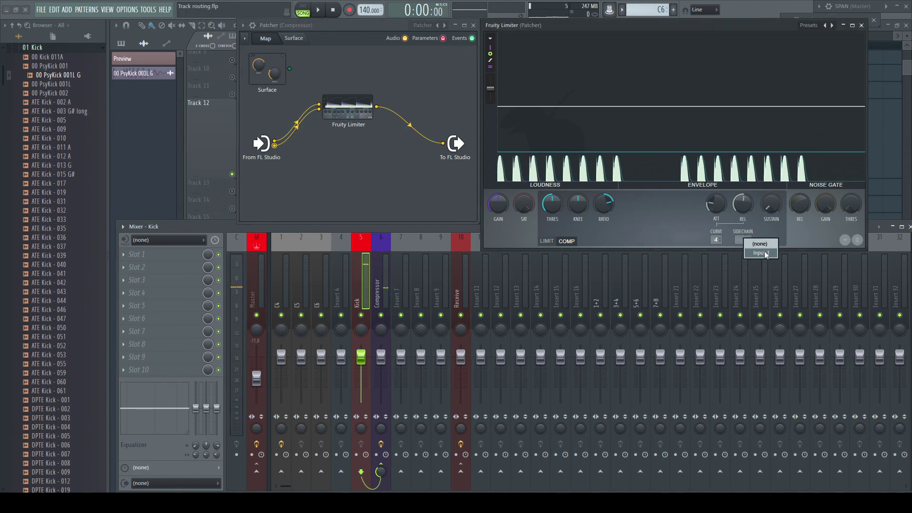
{"action": "left_click", "coordinate": [761, 253]}
{"action": "key", "text": "space"}
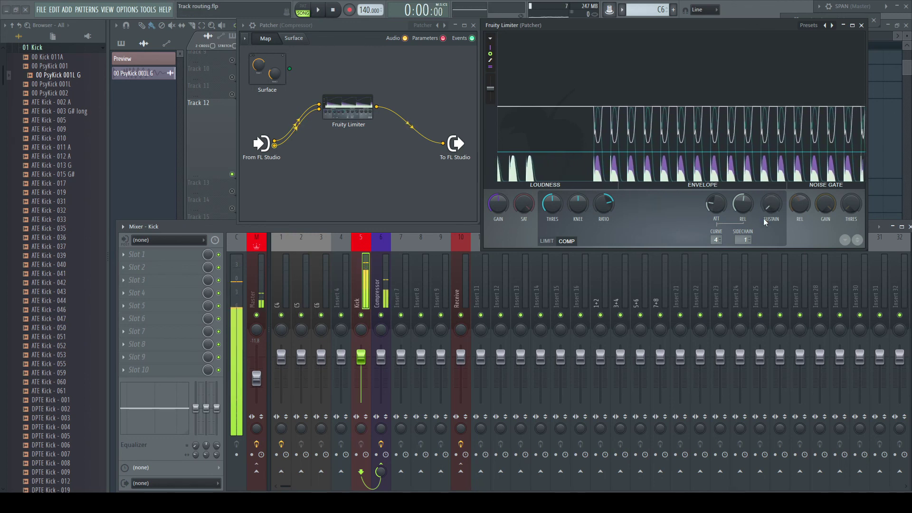
{"action": "key", "text": "space"}
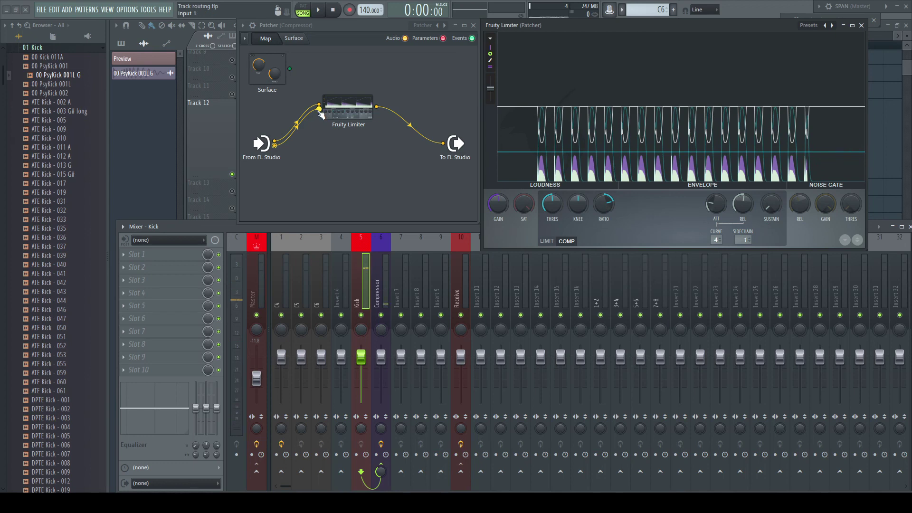
Step: Reconnect the Kick output to Fruity Limiter's input after dismissing the plugin menu
{"action": "left_click_drag", "start_coordinate": [320, 112], "coordinate": [346, 133]}
{"action": "key", "text": "Escape"}
{"action": "key", "text": "space"}
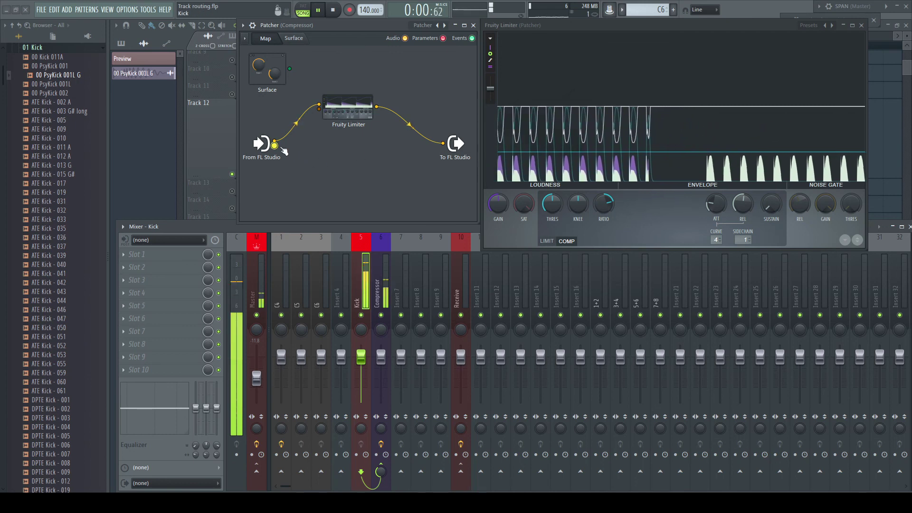
{"action": "left_click_drag", "start_coordinate": [274, 145], "coordinate": [319, 110]}
{"action": "key", "text": "space"}
{"action": "key", "text": "space"}
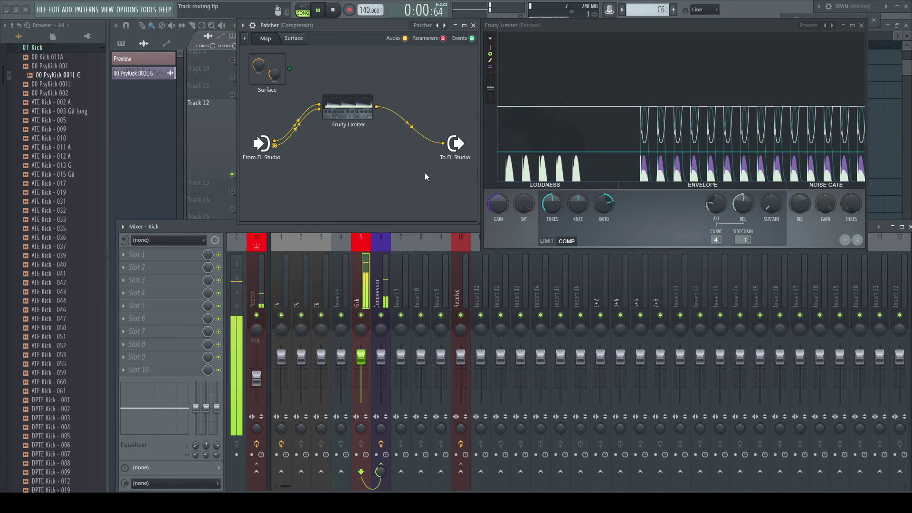
{"action": "key", "text": "space"}
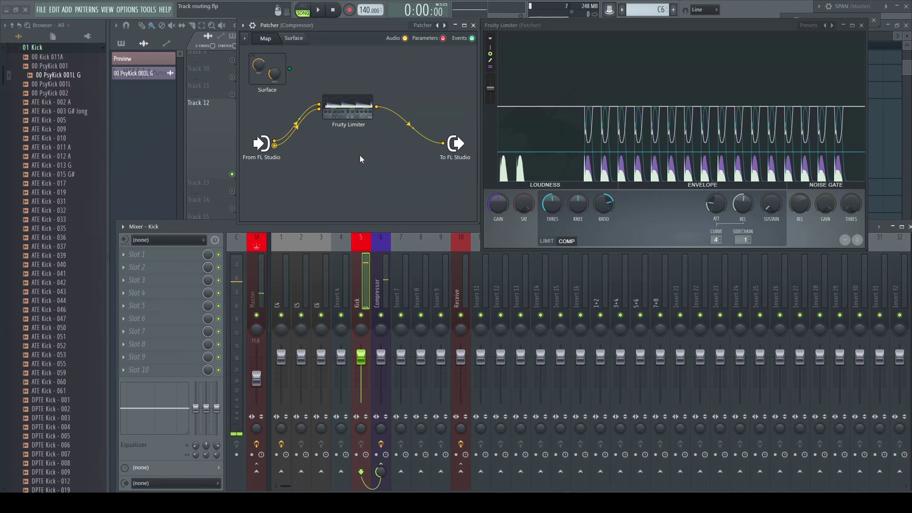